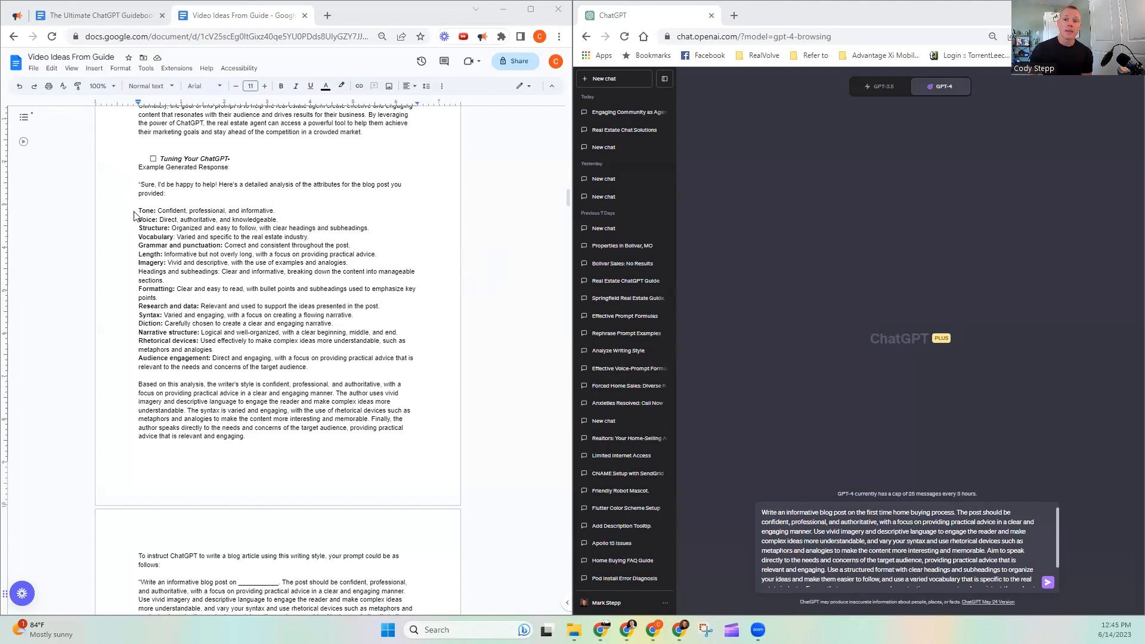
Examine the writing-style attribute list from Tone through Imagery in the example generated response.
drag(138, 209, 314, 366)
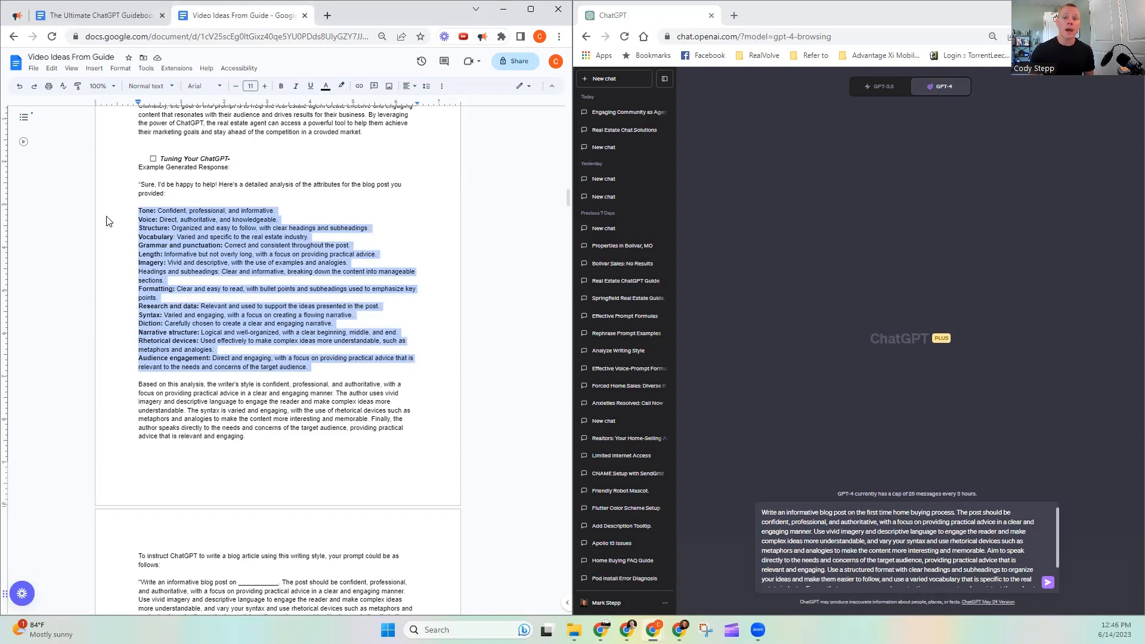
drag(157, 210, 279, 212)
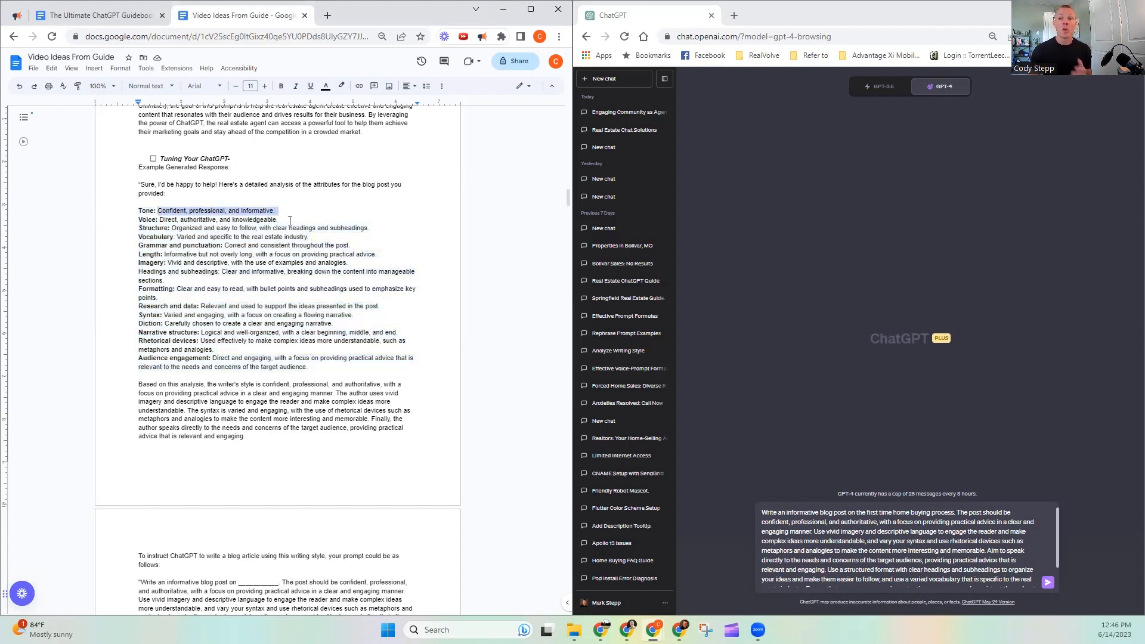
drag(139, 220, 156, 219)
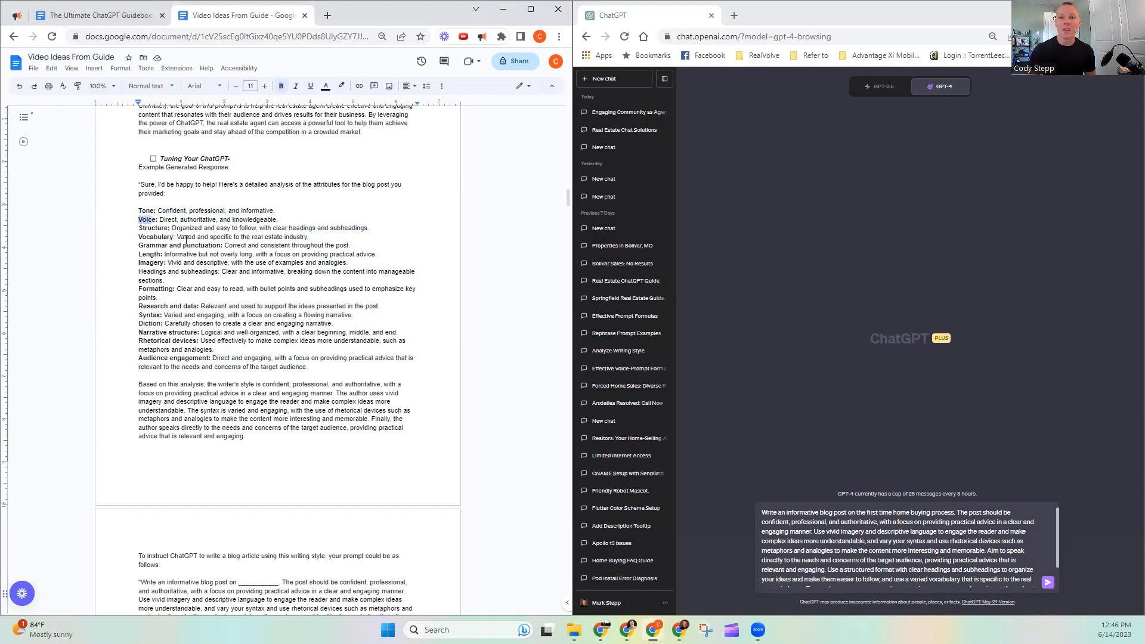
click(165, 220)
drag(140, 230, 168, 229)
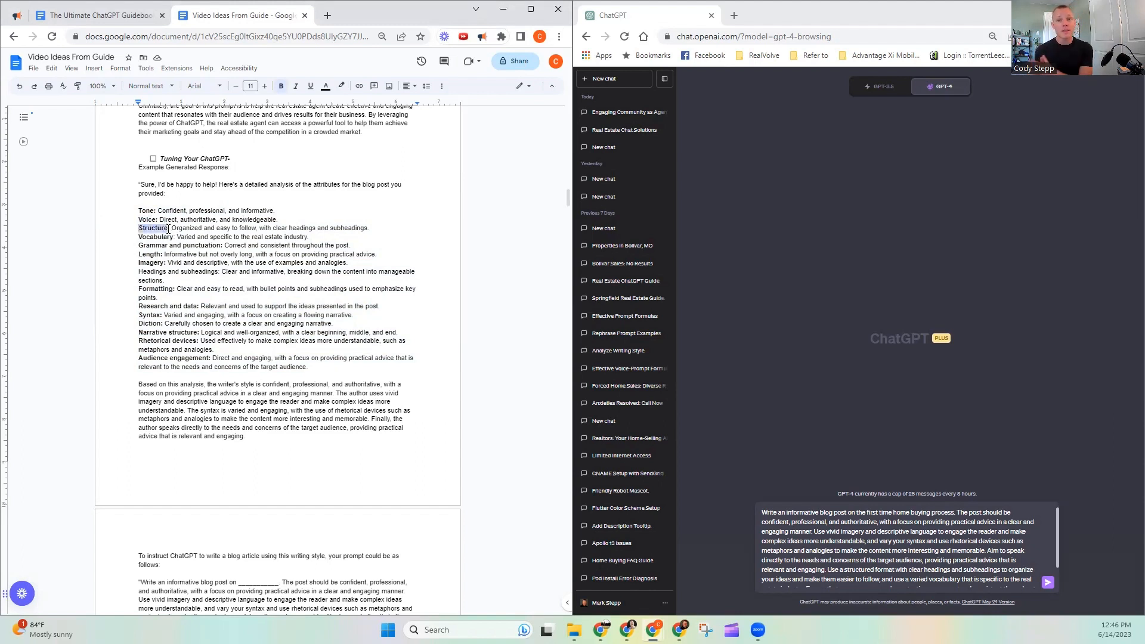
drag(175, 230, 370, 228)
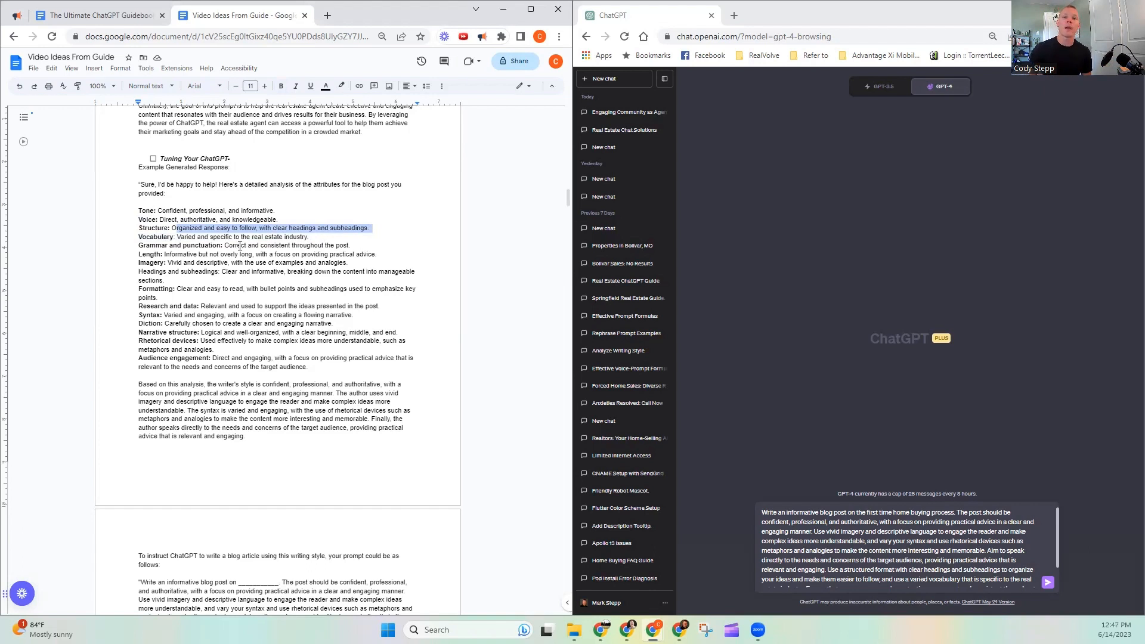
drag(138, 237, 227, 263)
key(ctrl+b)
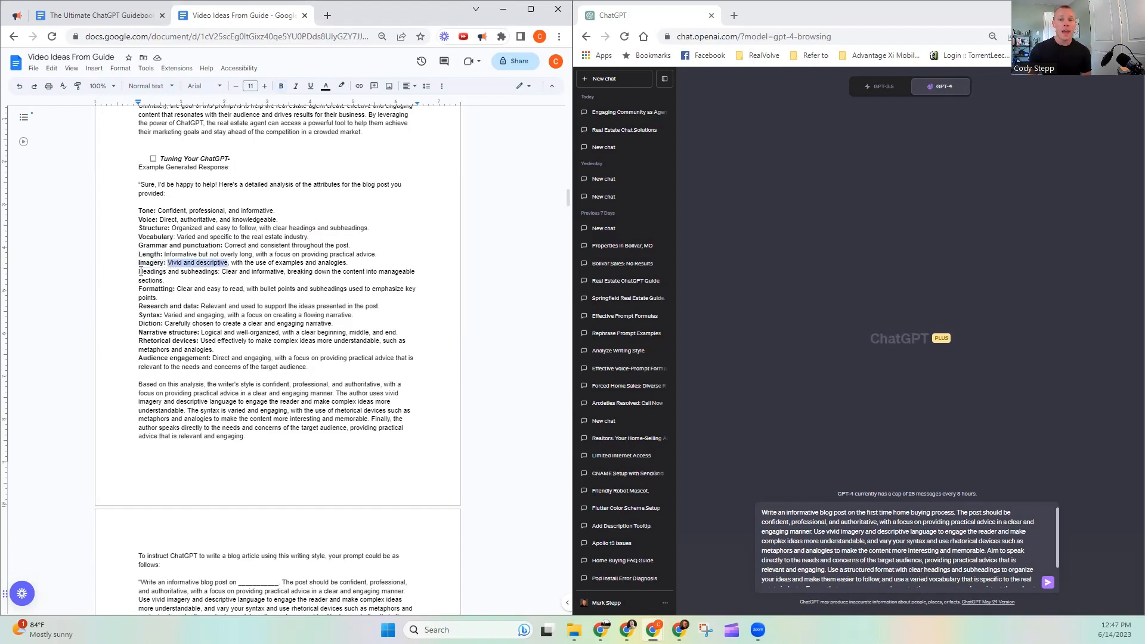
Bold the "Headings and subheadings:" label in the attribute list.
drag(139, 271, 221, 272)
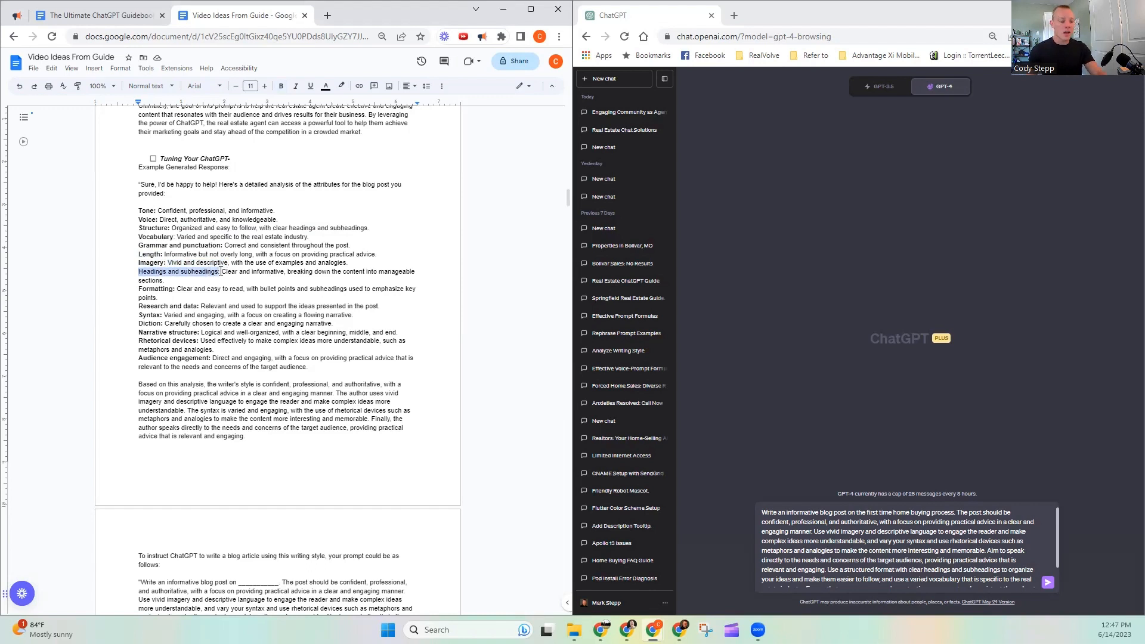
key(ctrl+b)
click(216, 284)
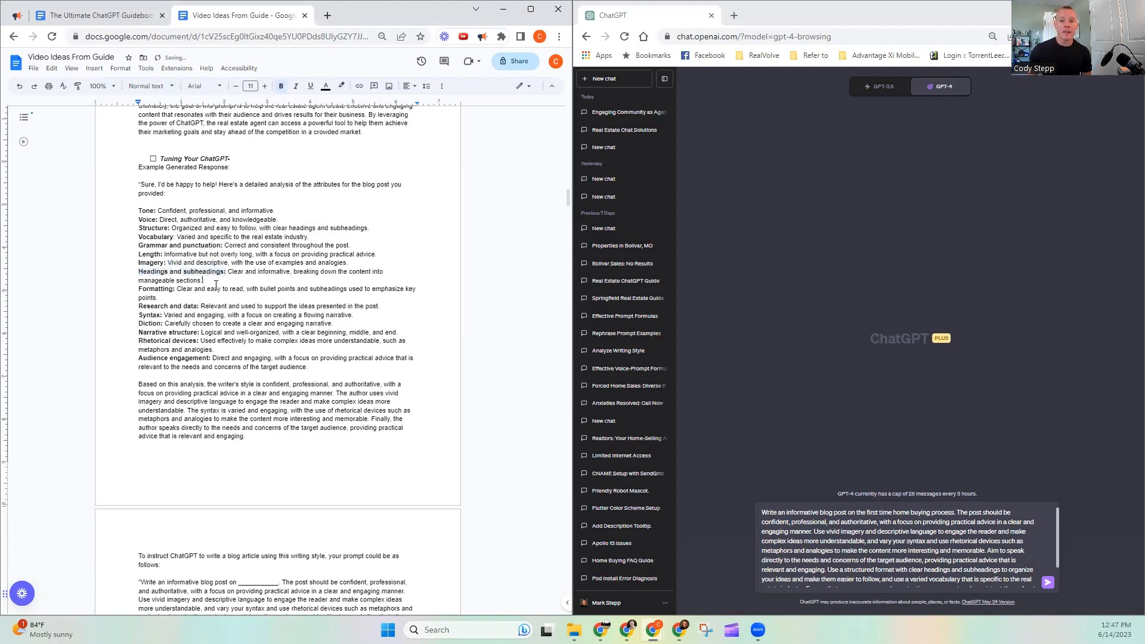
Examine the remaining attributes, from Formatting and Research and data through Narrative structure and Rhetorical devices.
drag(138, 290, 378, 307)
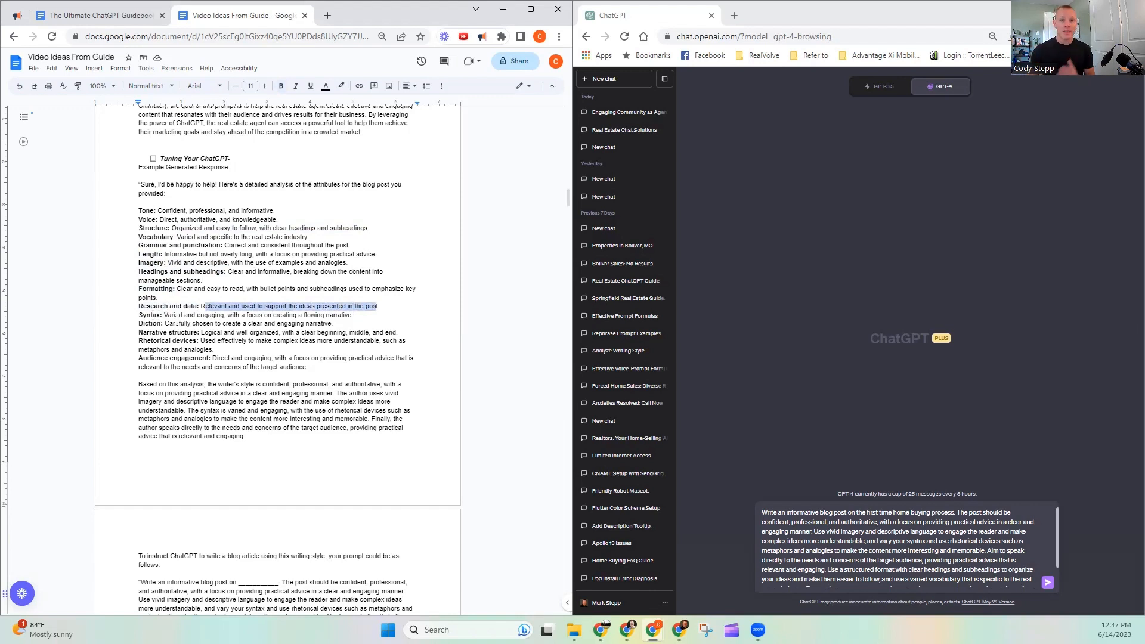
drag(166, 315, 357, 317)
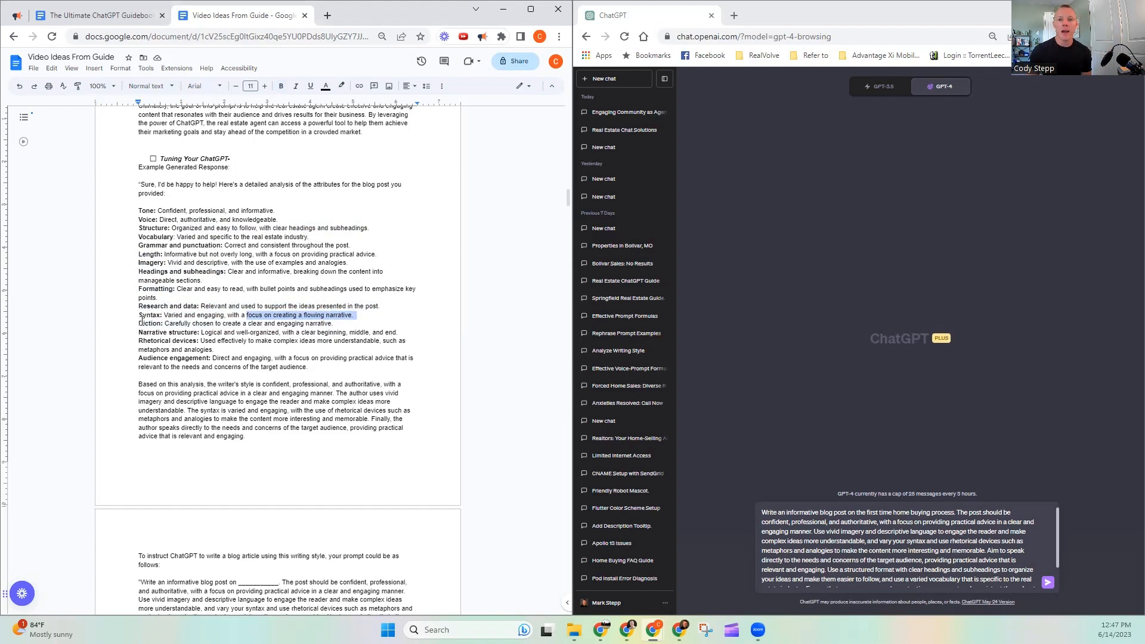
drag(138, 323, 163, 325)
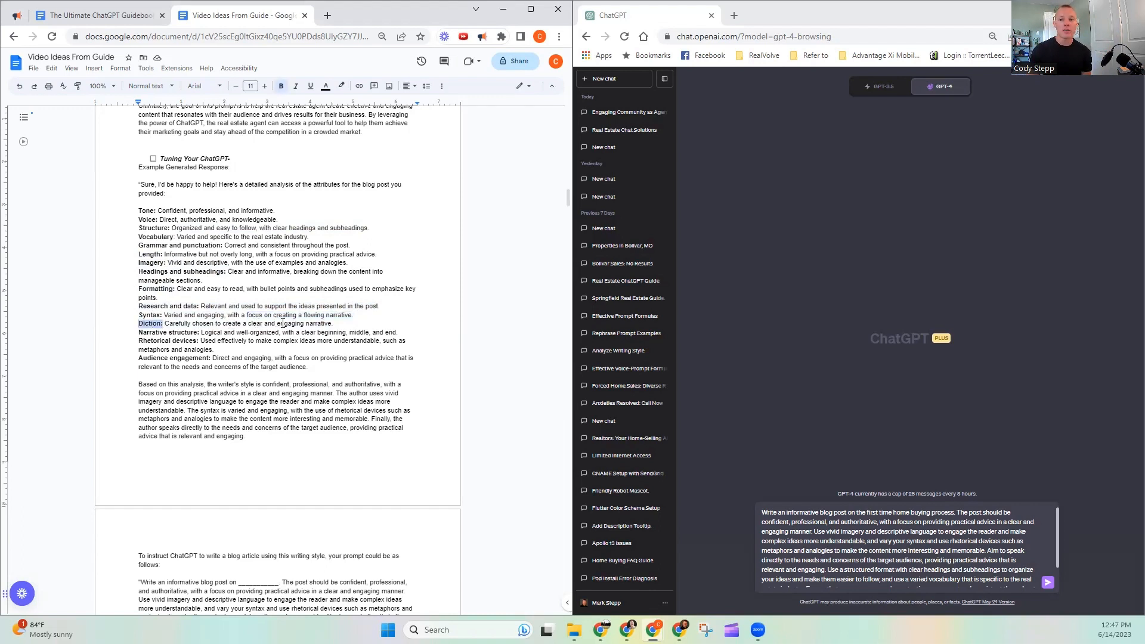
drag(276, 323, 334, 324)
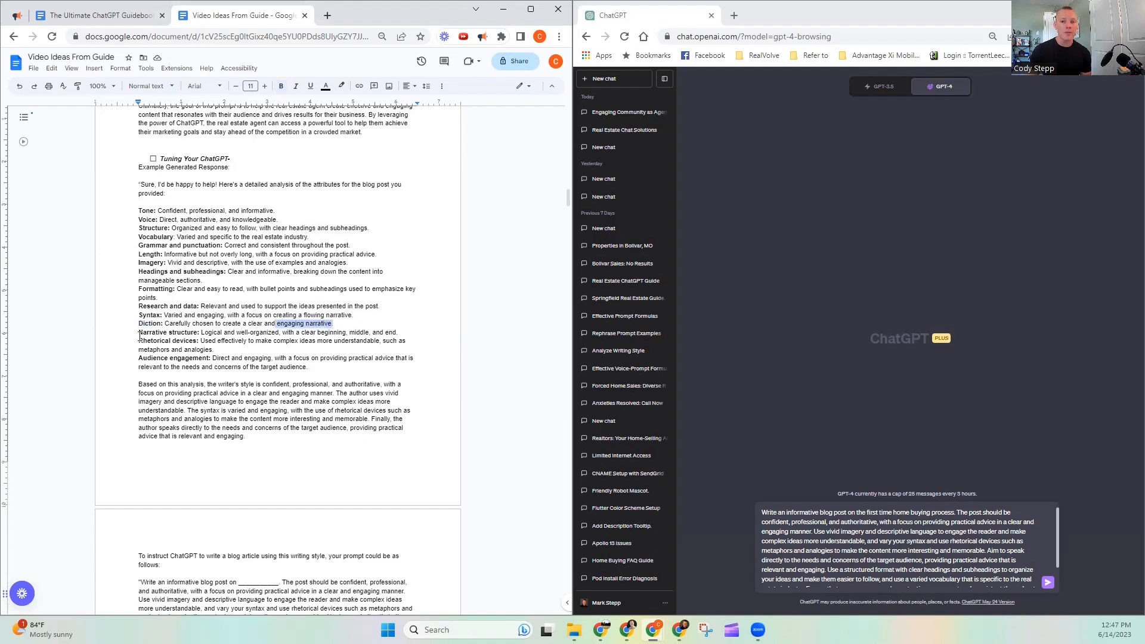
drag(139, 332, 198, 333)
drag(201, 332, 278, 335)
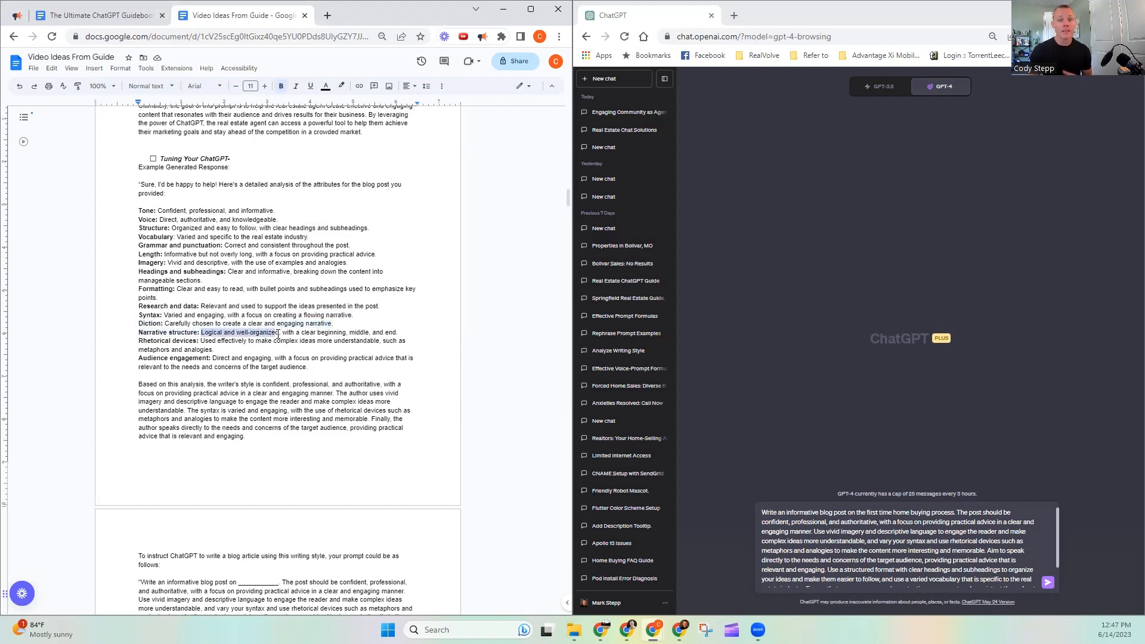
click(300, 333)
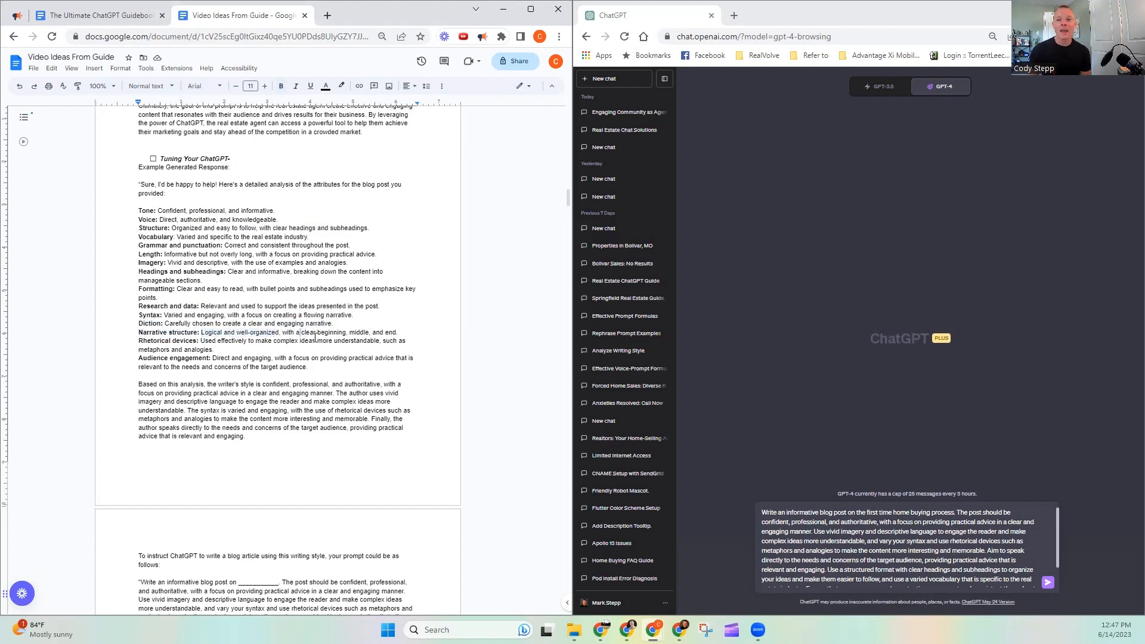
drag(315, 337, 395, 337)
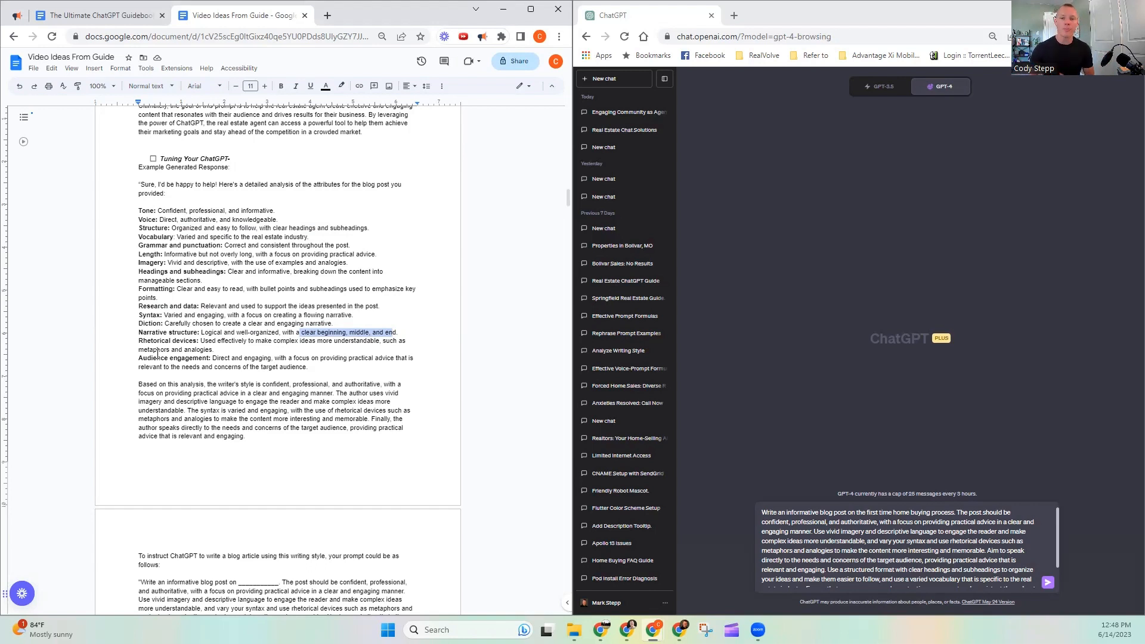
drag(138, 342, 217, 357)
click(218, 353)
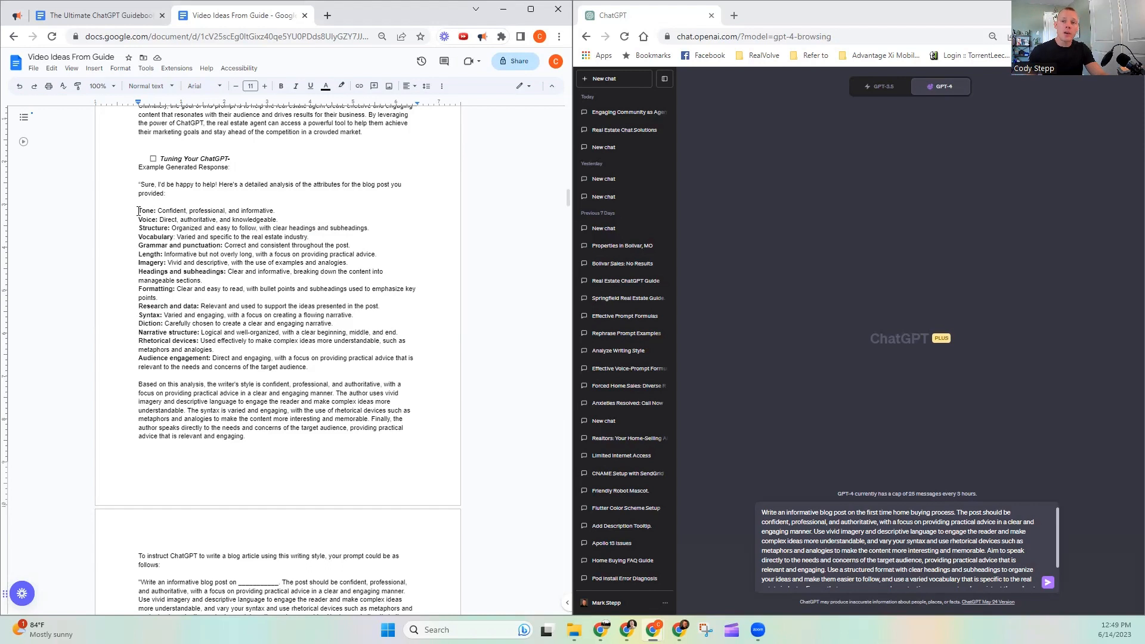
Copy the full attribute list from Tone to Audience engagement, and clear the drafted blog post prompt in ChatGPT.
drag(135, 210, 322, 364)
key(ctrl+c)
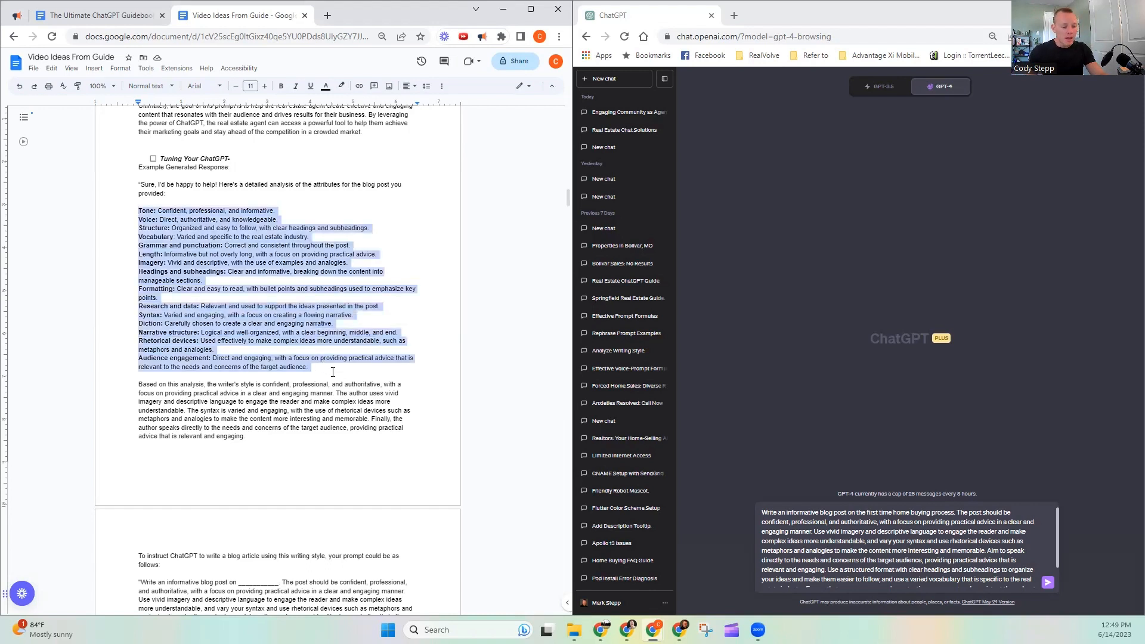
double_click(899, 541)
key(ctrl+a)
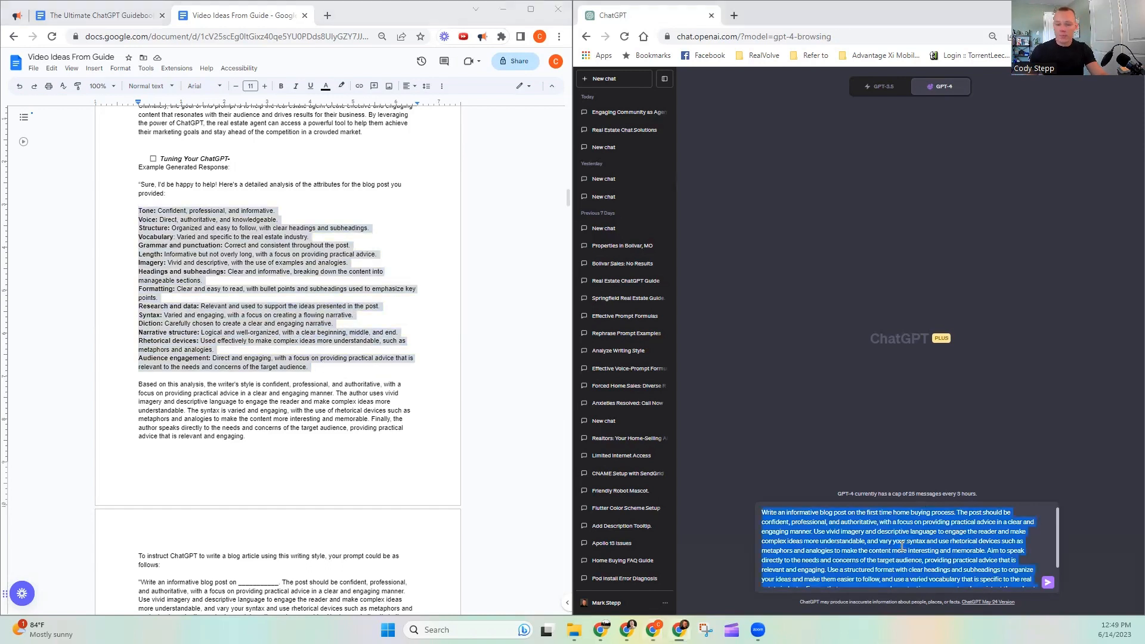
key(BackSpace)
Begin the message with "Here is a list of attributes I would like you to use to help create examples of contnet for me.".
text(Here is)
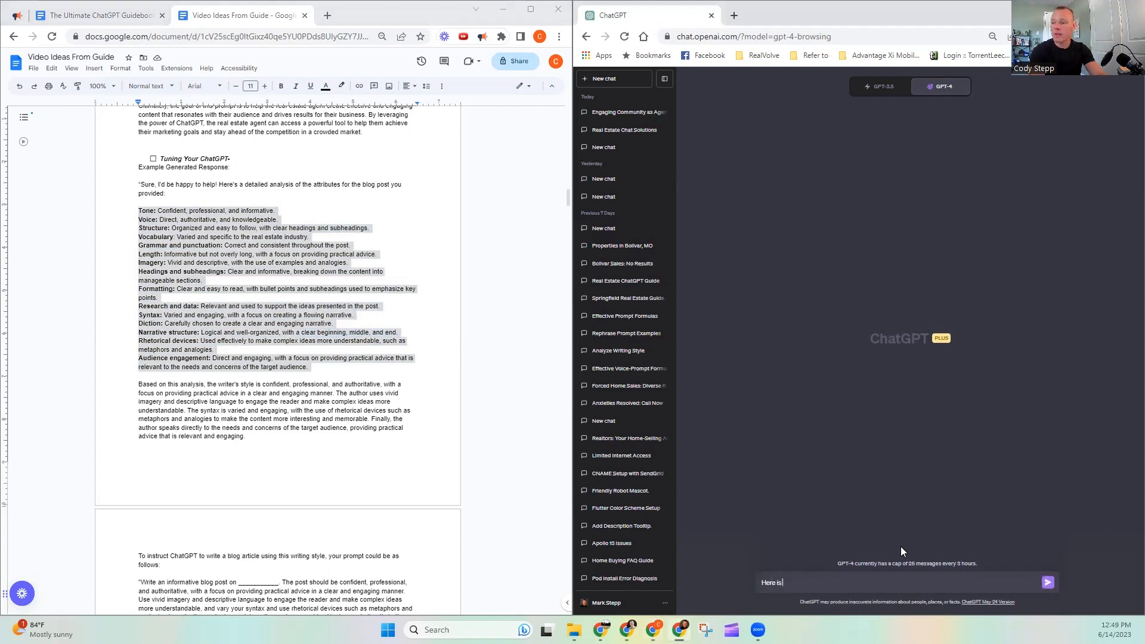
text( a list of attribute)
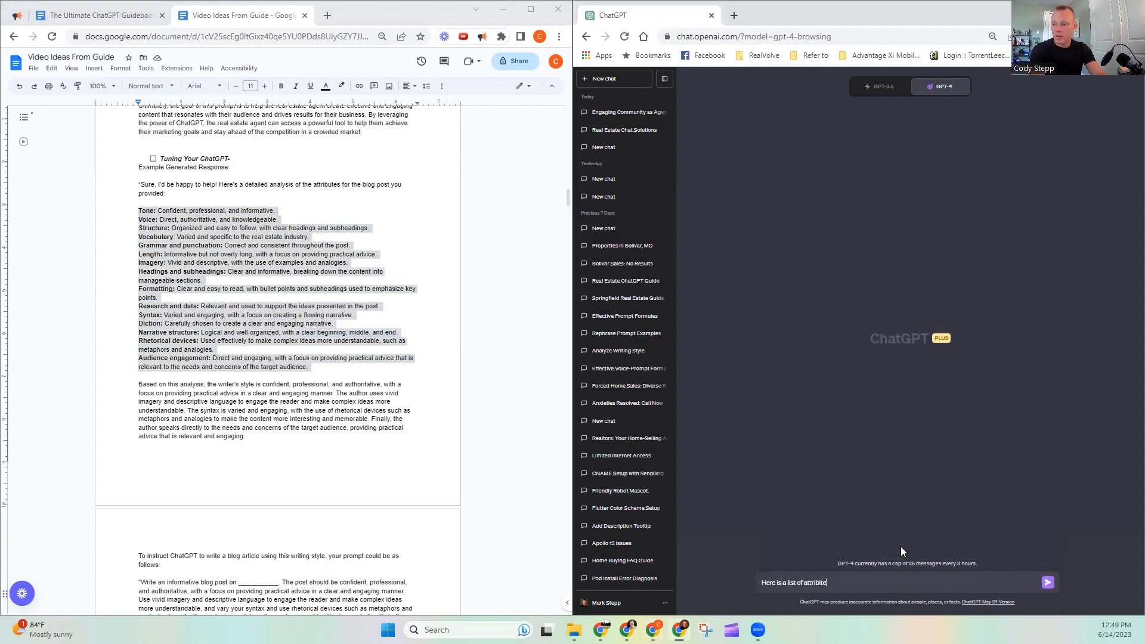
text(s I would like you to use to)
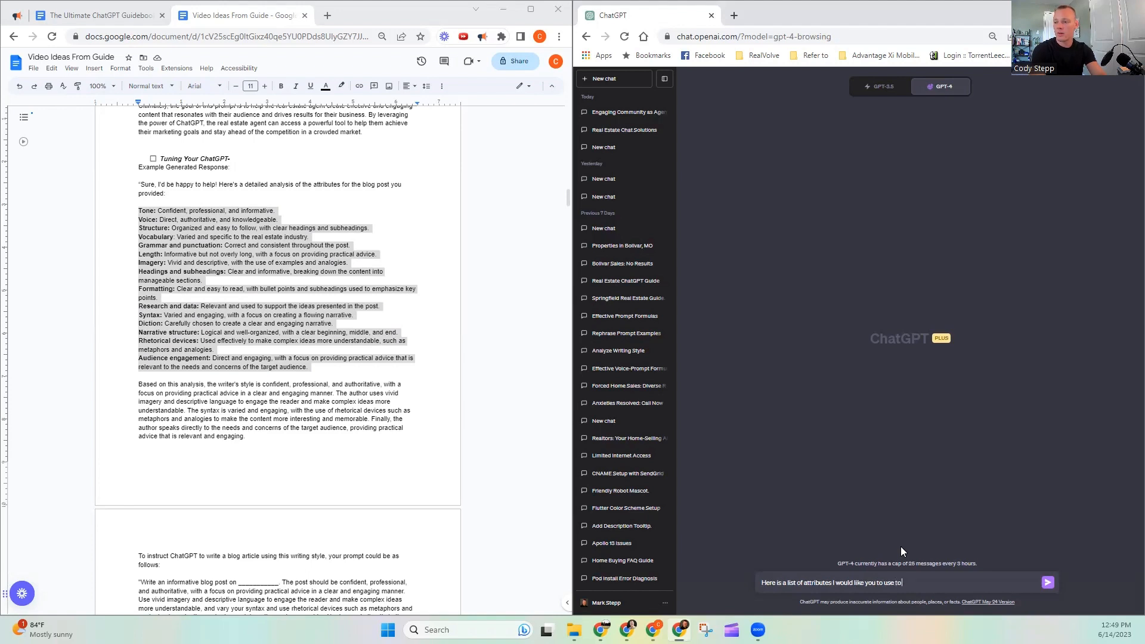
text( help create examples of con)
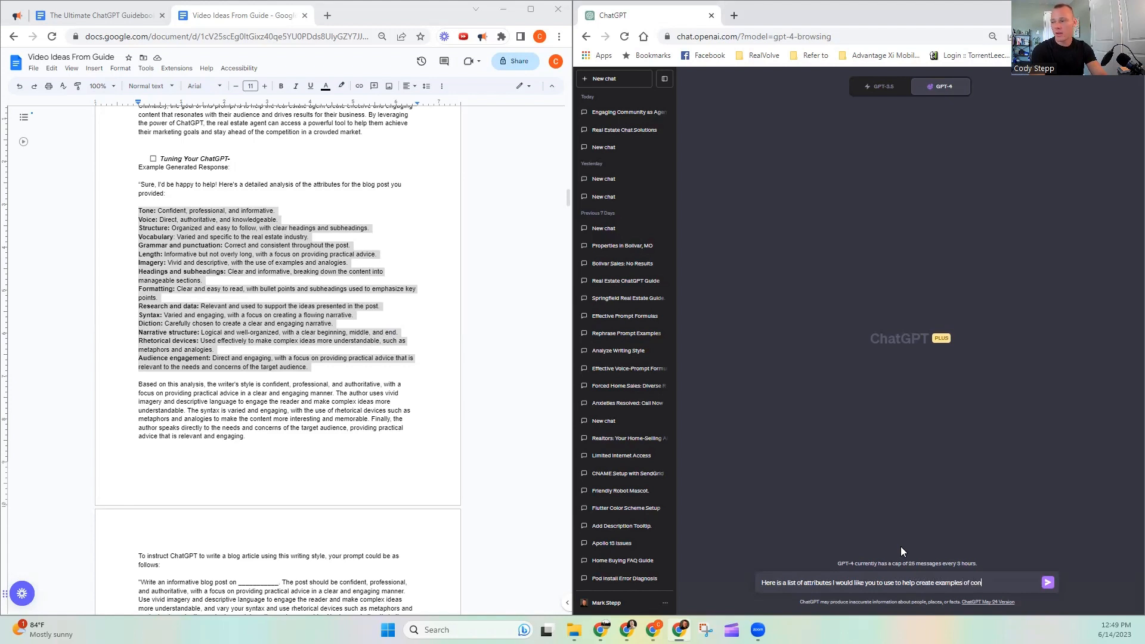
text(tnet for me>)
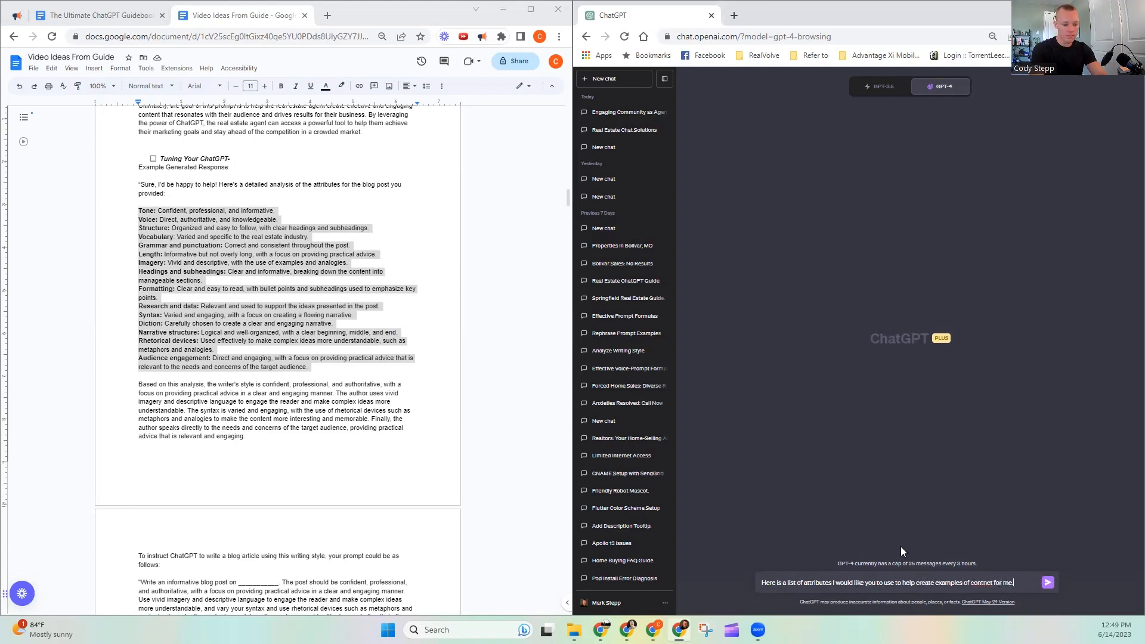
text(PL.)
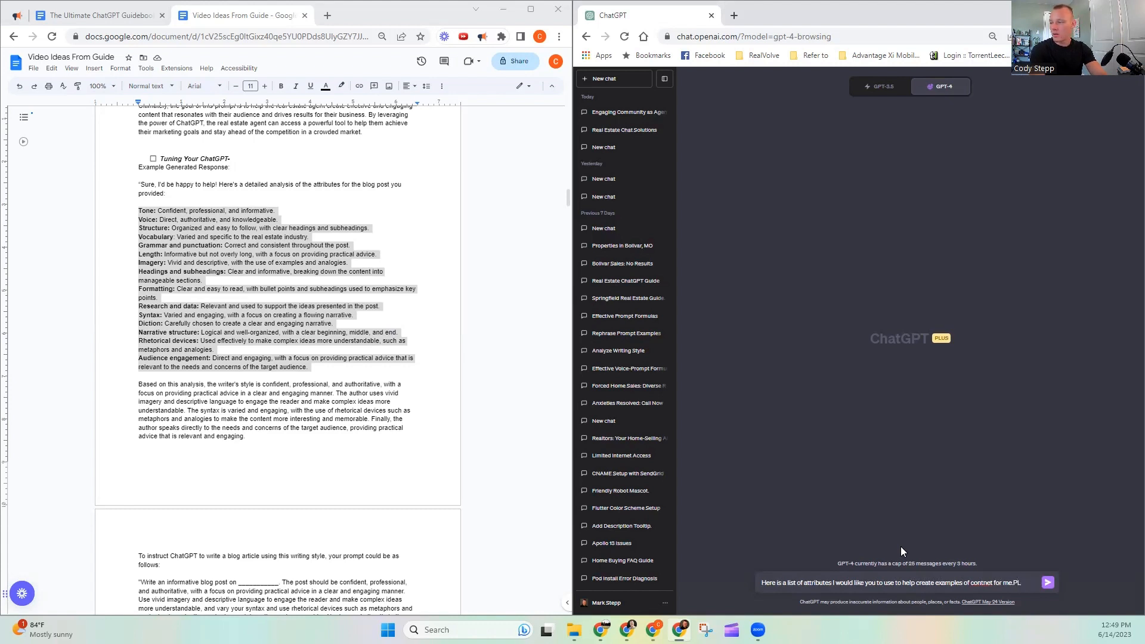
key(BackSpace)
key(BackSpace)
key(BackSpace)
Add the sentence "Please acknowledge that you understand with "ok" if you are able to use this list." to the message.
text(Please ackn)
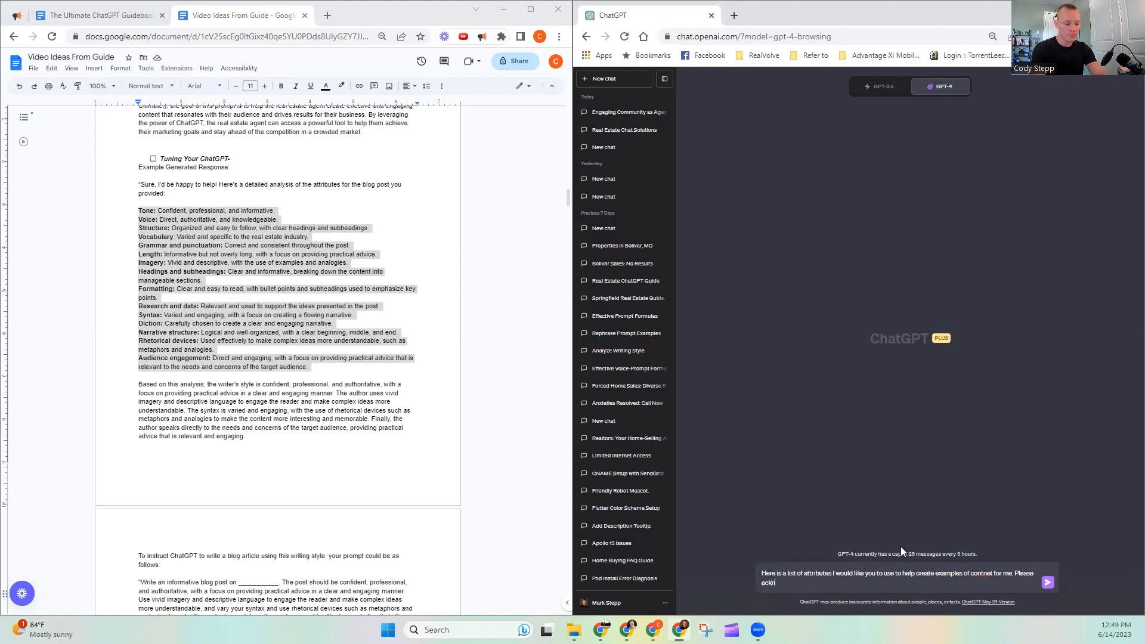
text(owledge)
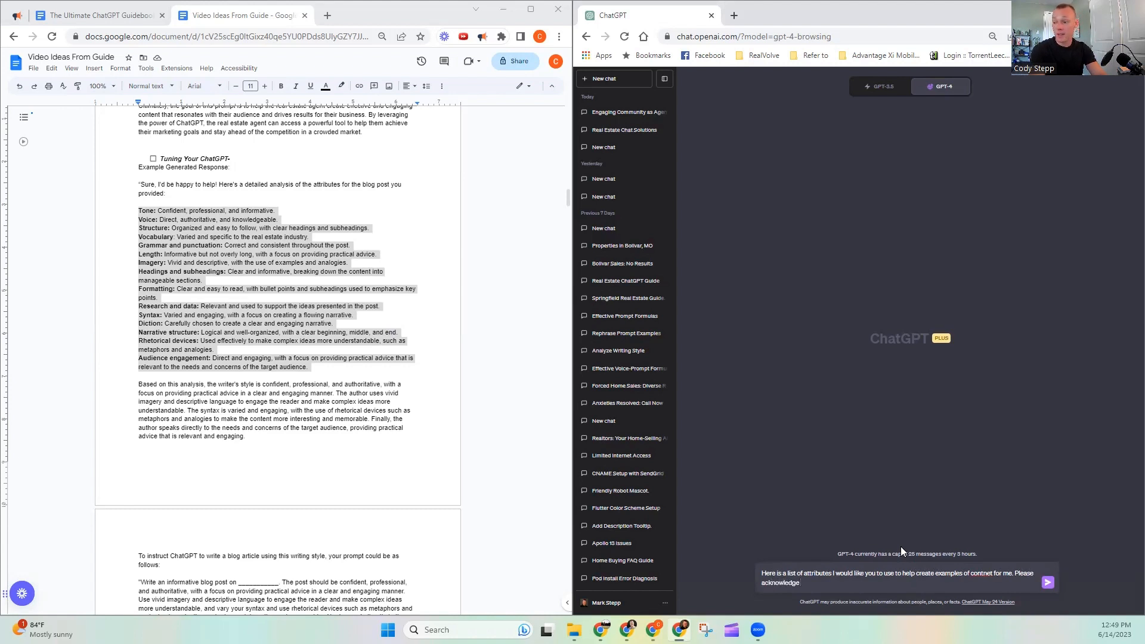
text( that you understand)
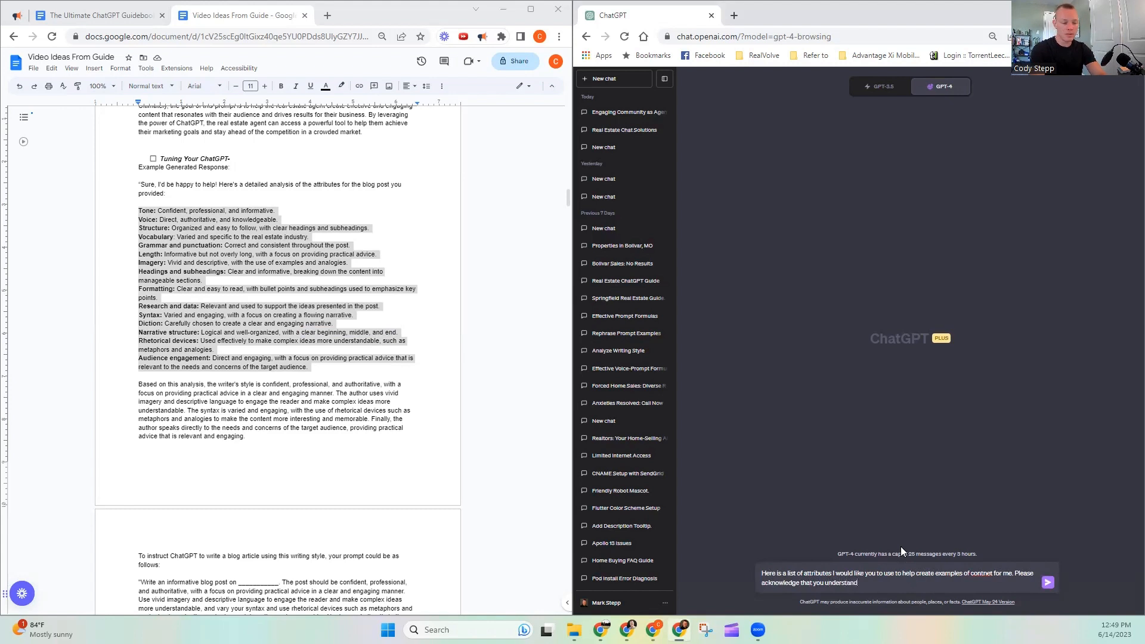
text( with "ok)
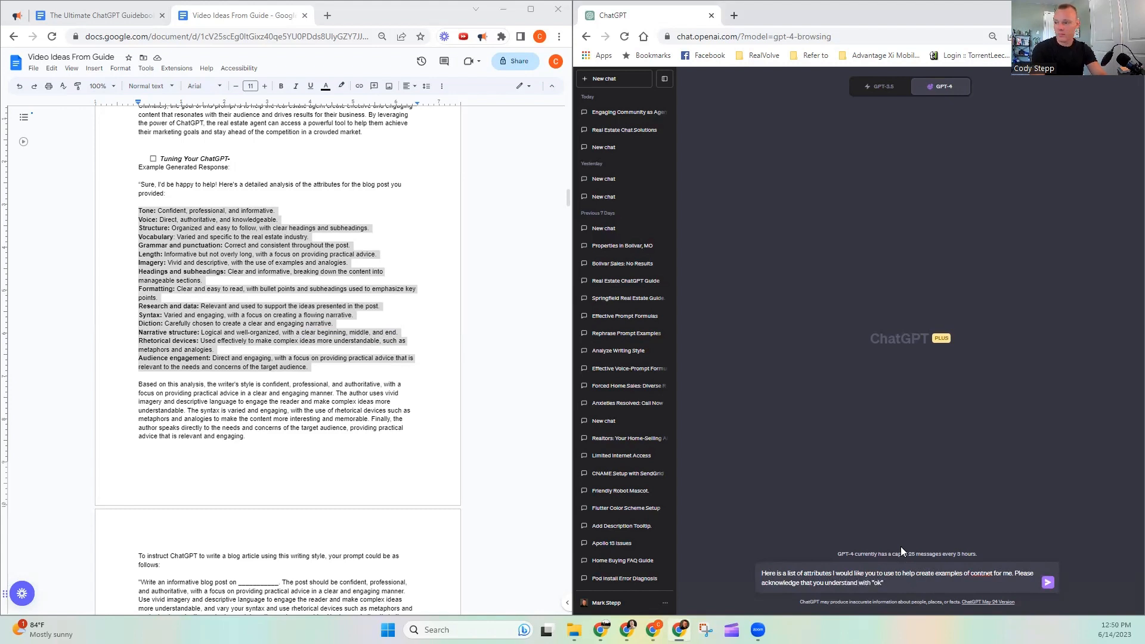
text(" if you have)
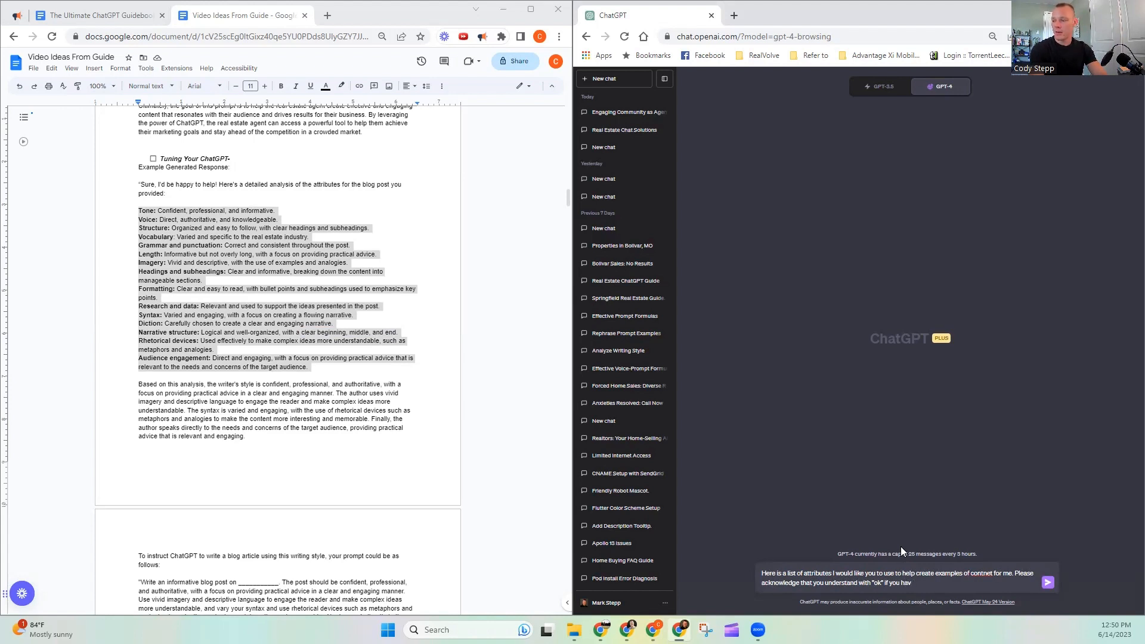
key(BackSpace)
key(BackSpace)
key(BackSpace)
key(BackSpace)
key(BackSpace)
key(BackSpace)
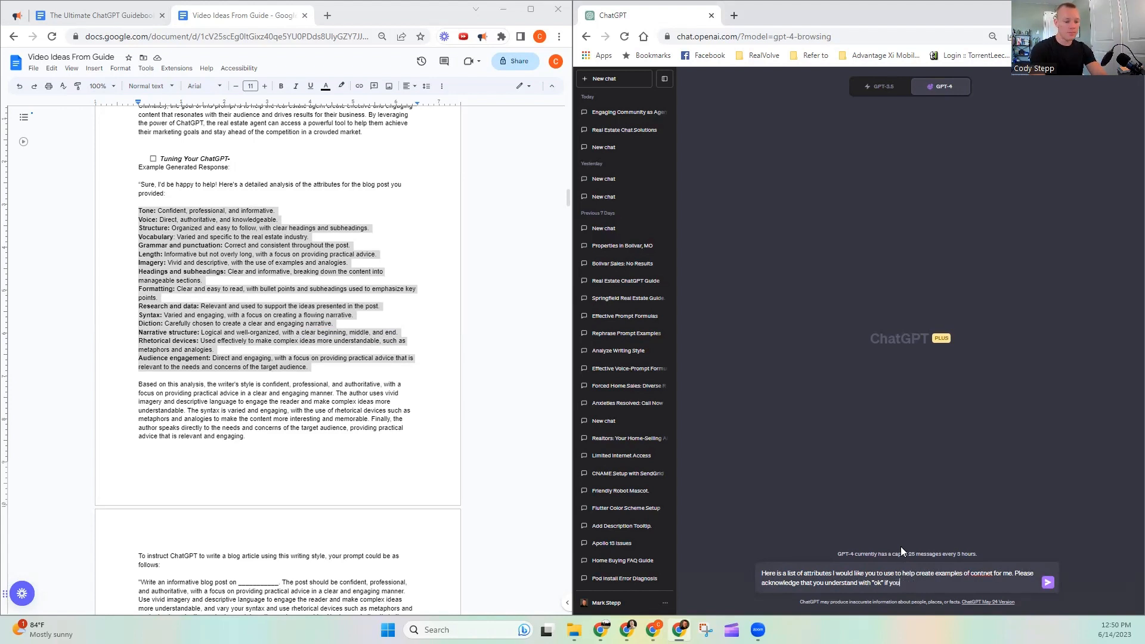
text(ou are able to)
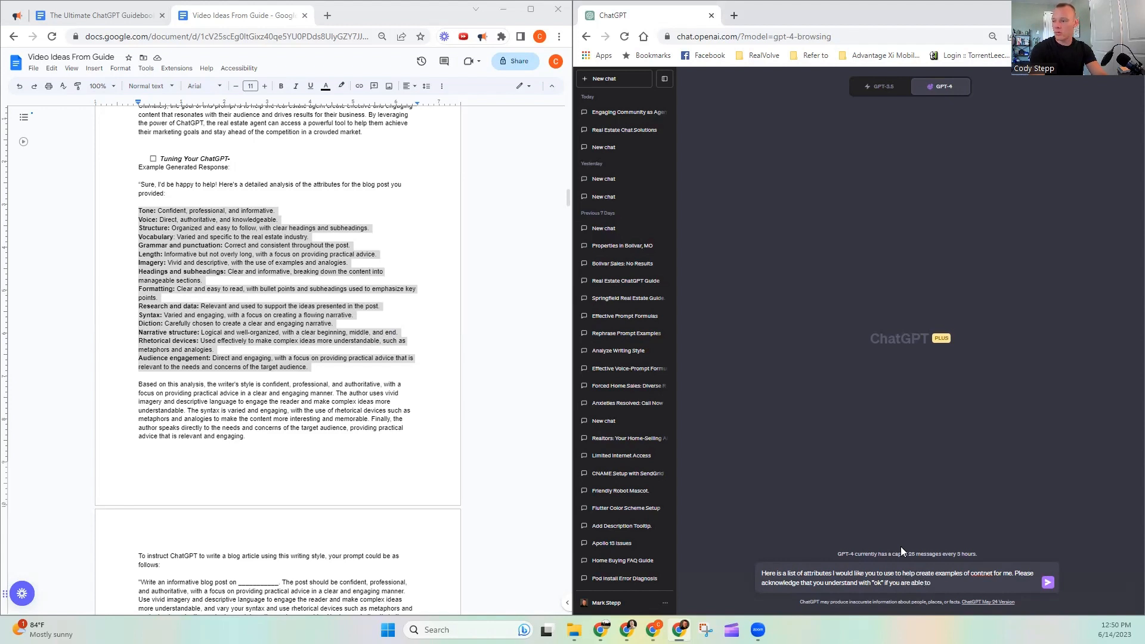
text( use this list.)
Paste the copied attribute list below the instructions and send the message.
key(shift+Return)
key(ctrl+v)
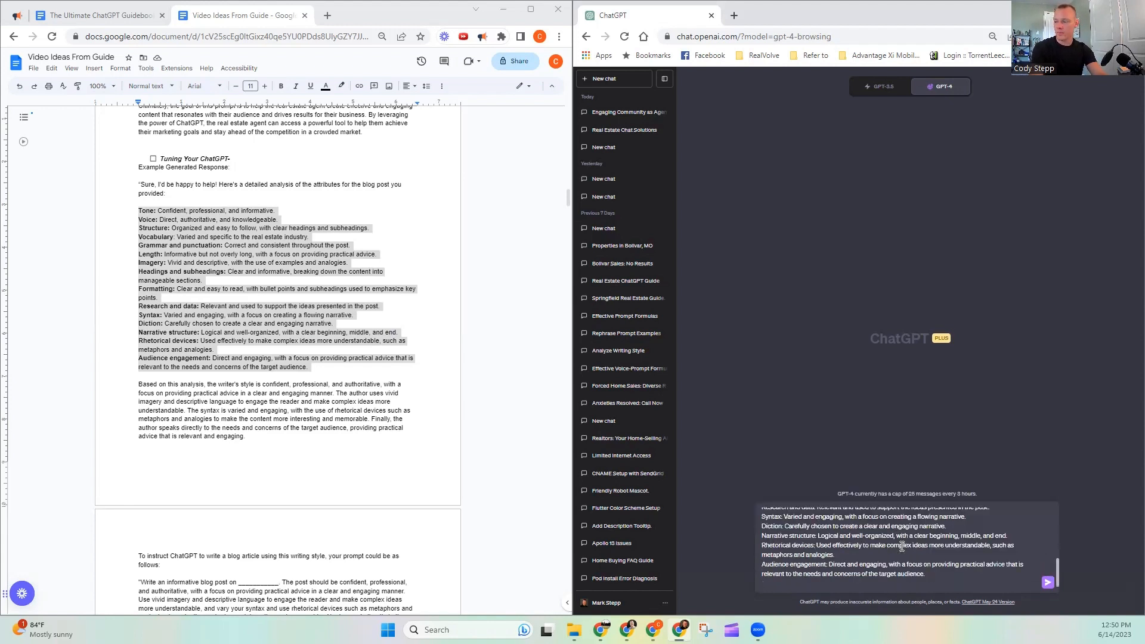
key(Return)
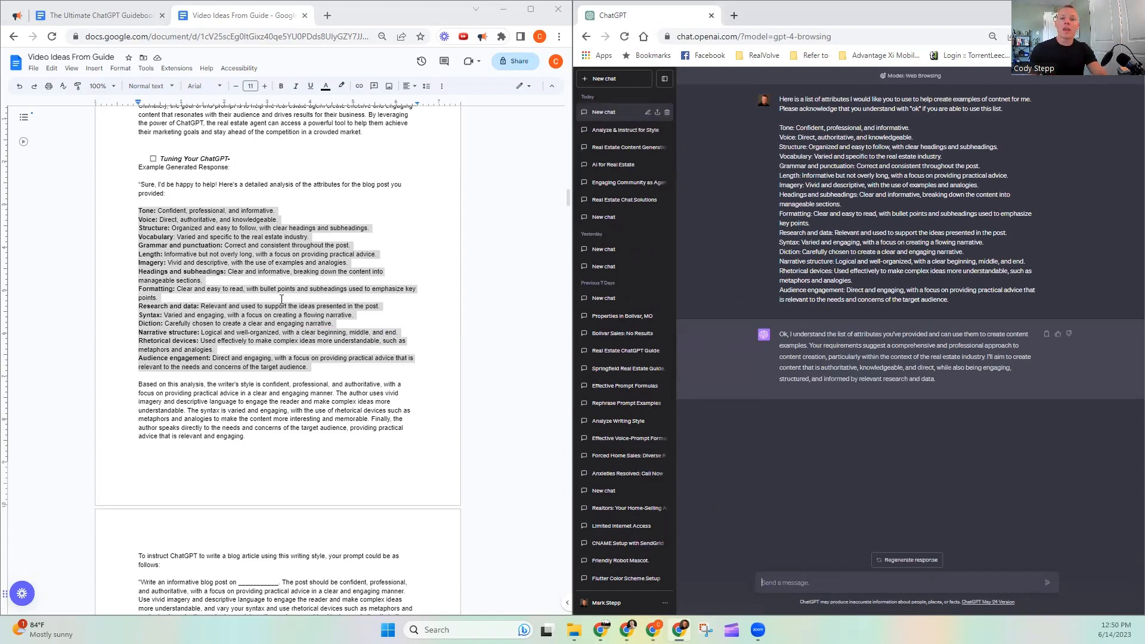
Copy the "Write an informative blog post on ____" prompt template from the Google Docs guide.
scroll(282, 298, down, 3)
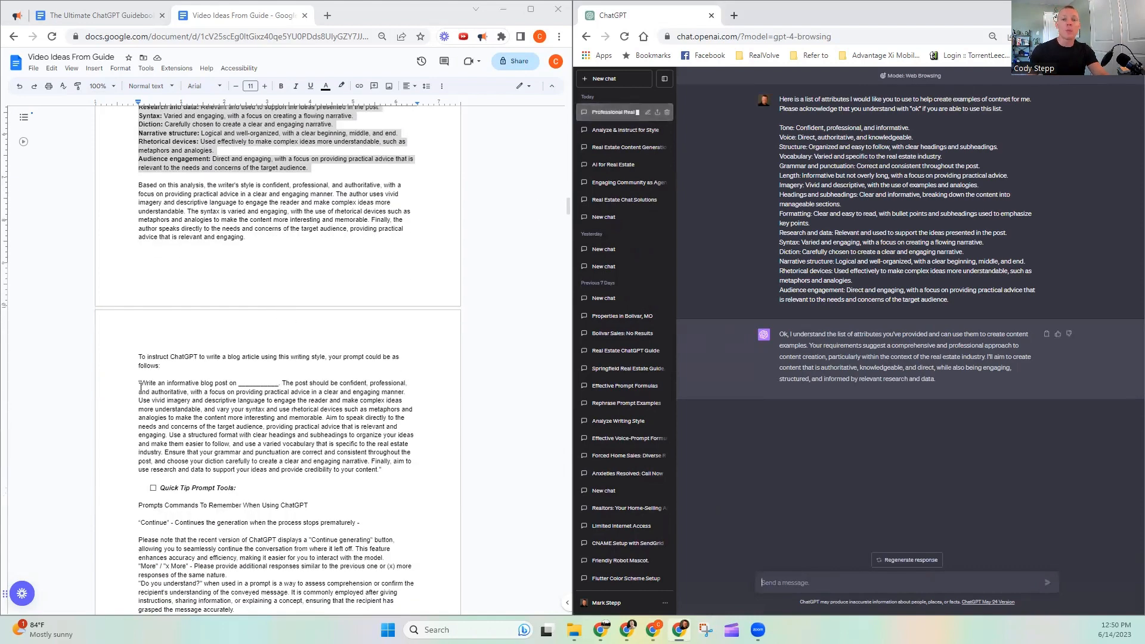
drag(141, 388, 382, 471)
key(ctrl+c)
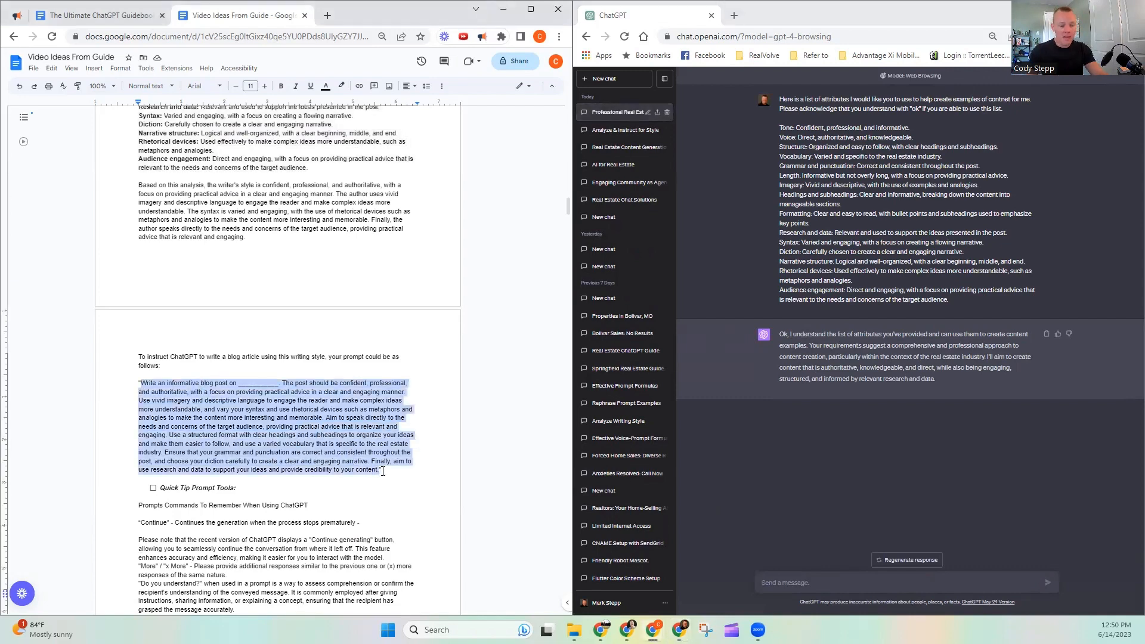
Paste the blog post prompt template into the ChatGPT message and fill its blank with "the new home buyer process.".
click(800, 582)
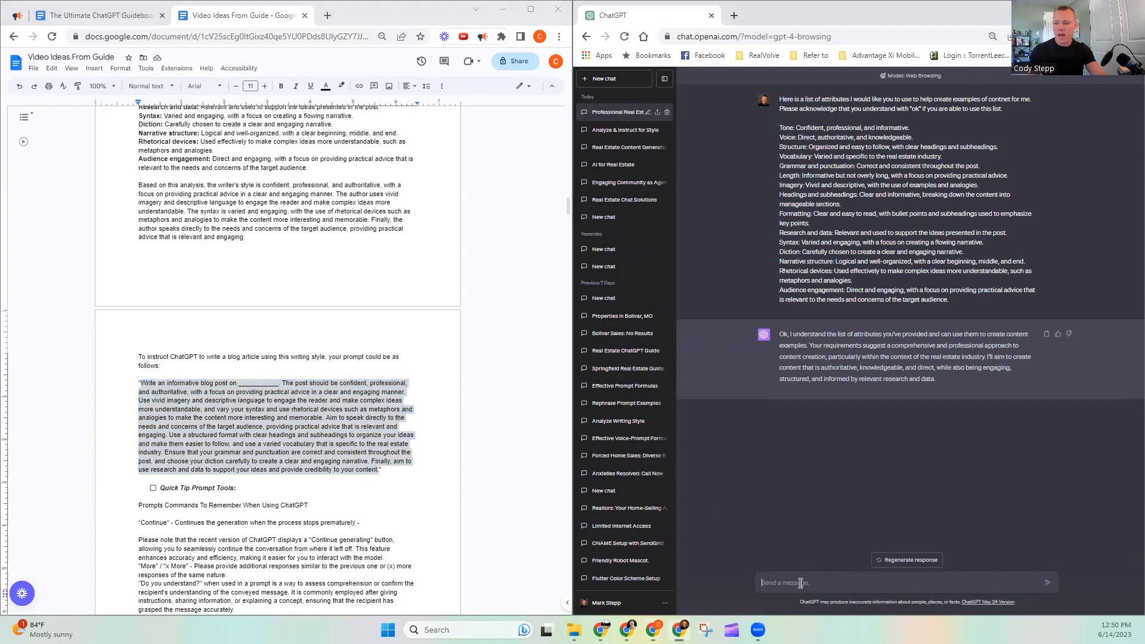
key(ctrl+v)
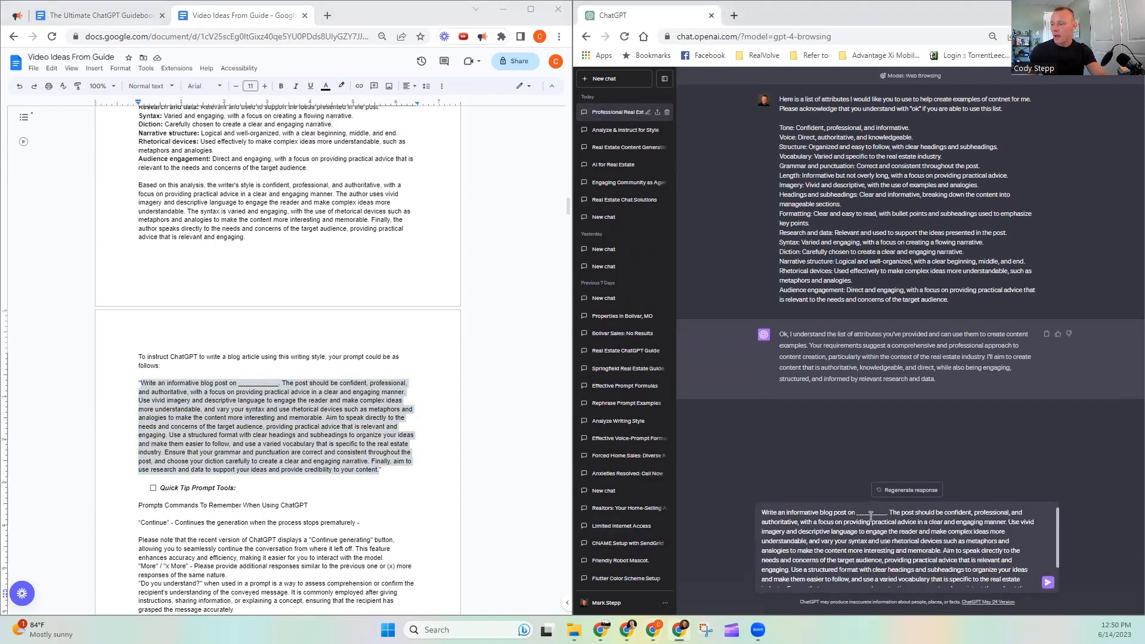
drag(859, 516, 887, 516)
key(BackSpace)
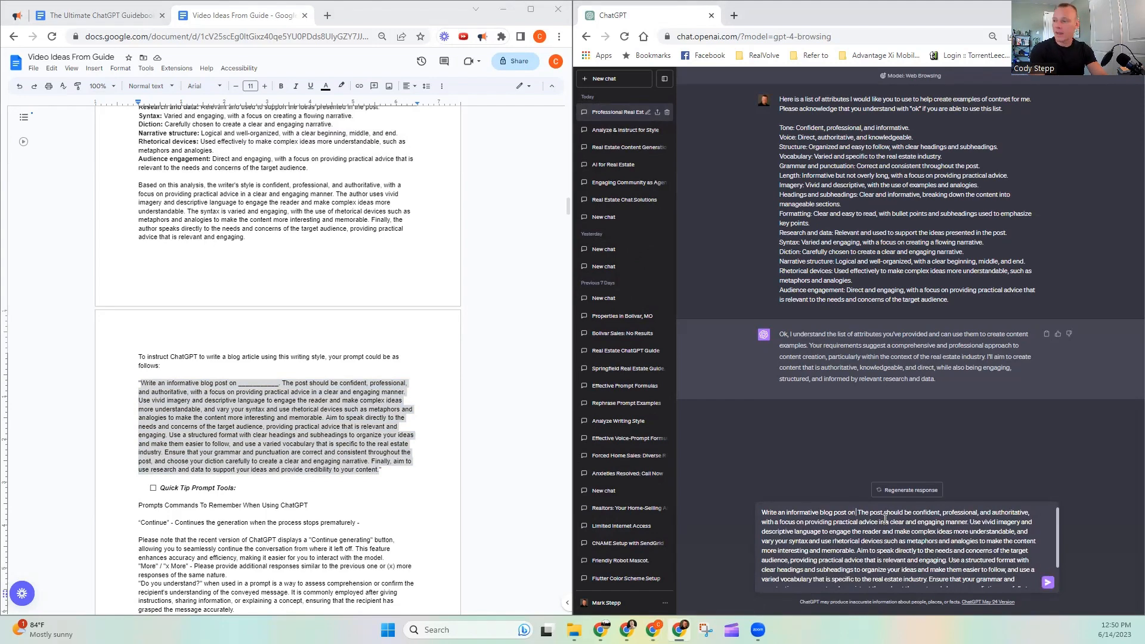
text(the new ho)
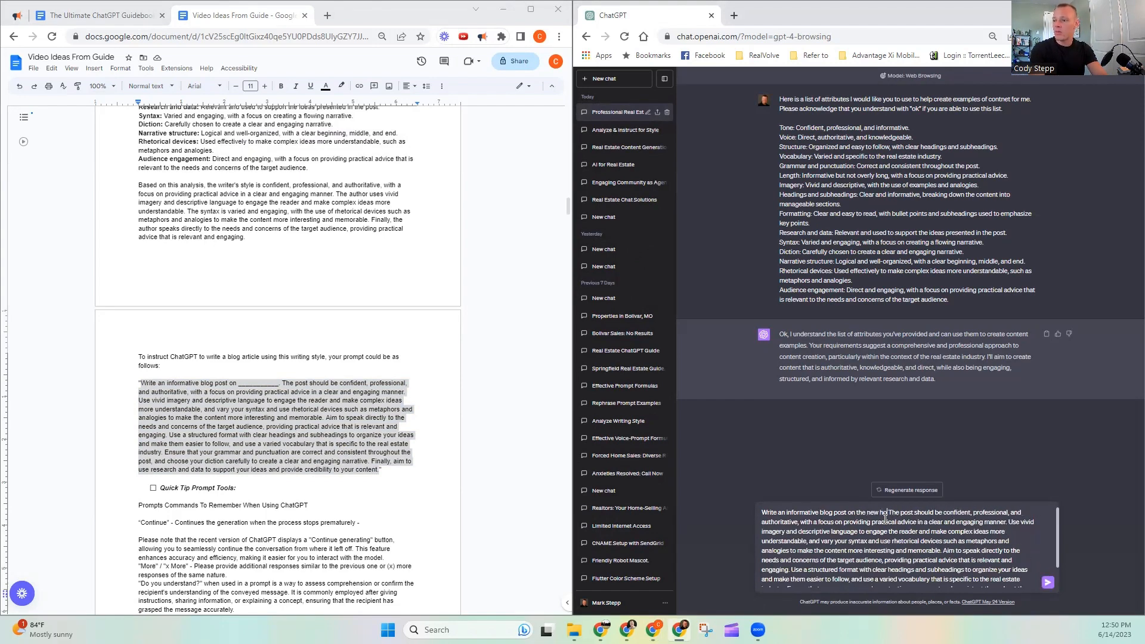
text(me buyer proces)
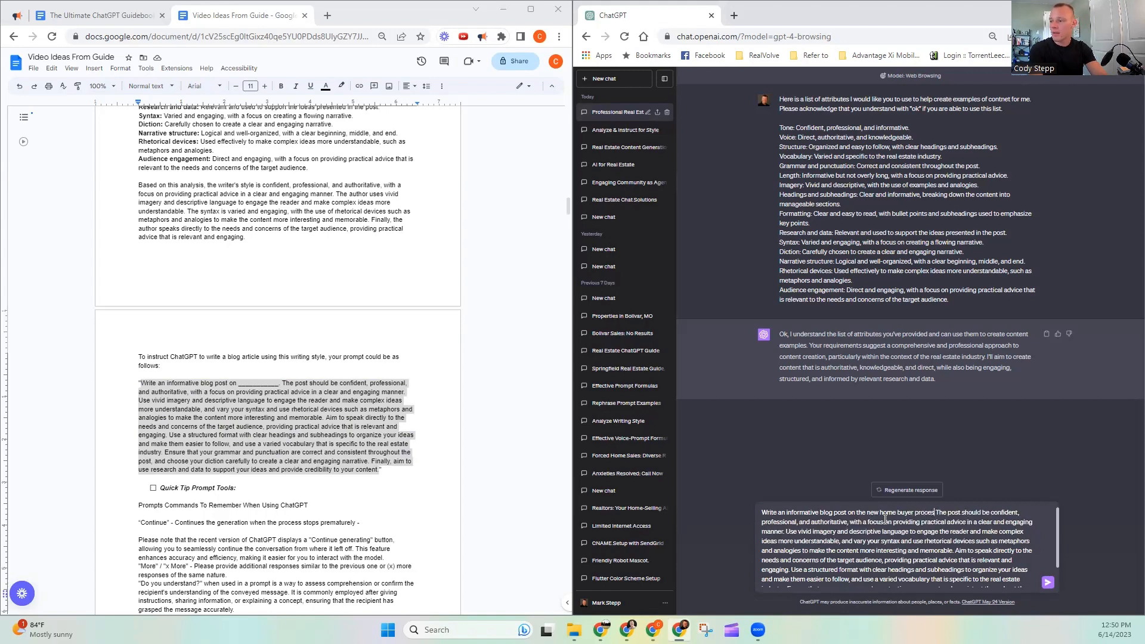
text(s.)
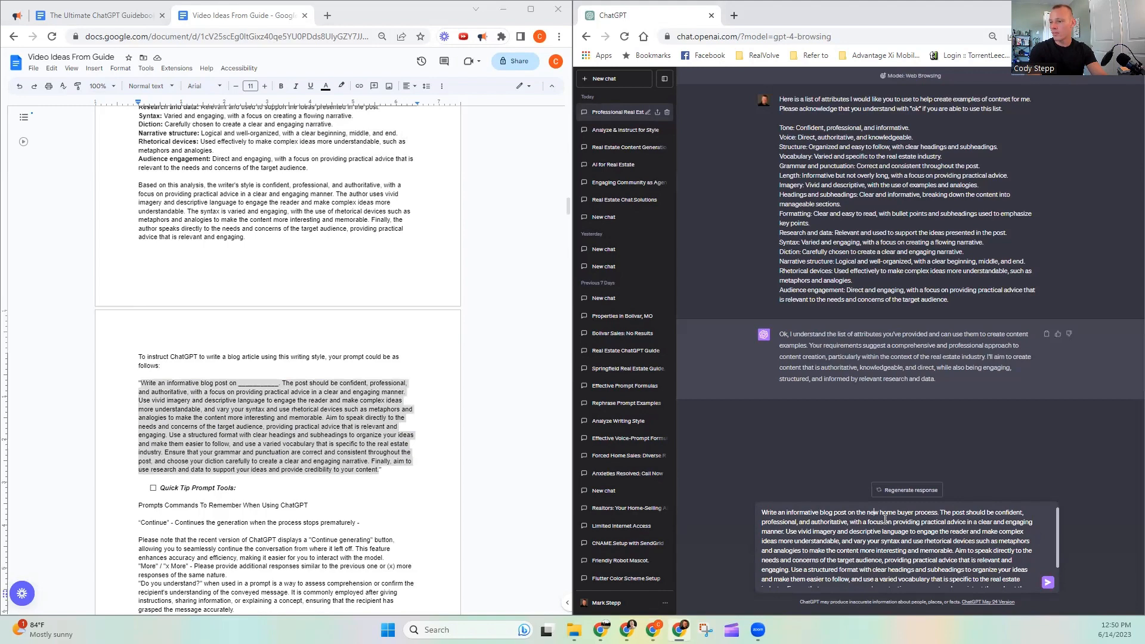
Replace "new" with "first time" in the blog post topic of the prompt.
key(BackSpace)
key(BackSpace)
key(BackSpace)
text(first)
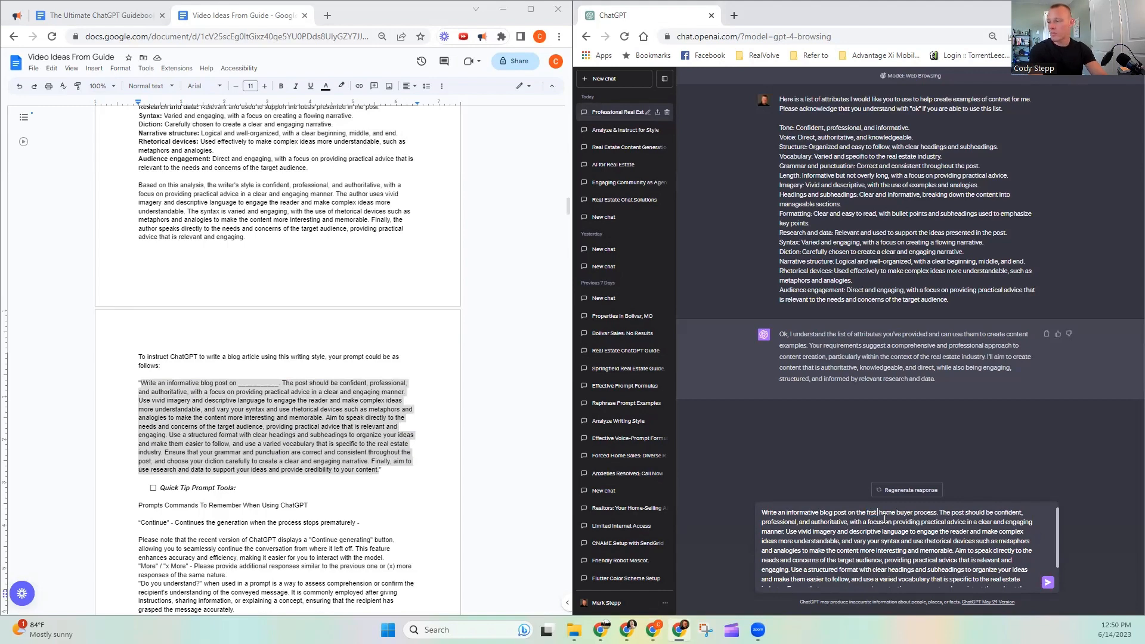
key(BackSpace)
key(BackSpace)
key(BackSpace)
key(BackSpace)
text(irst ti)
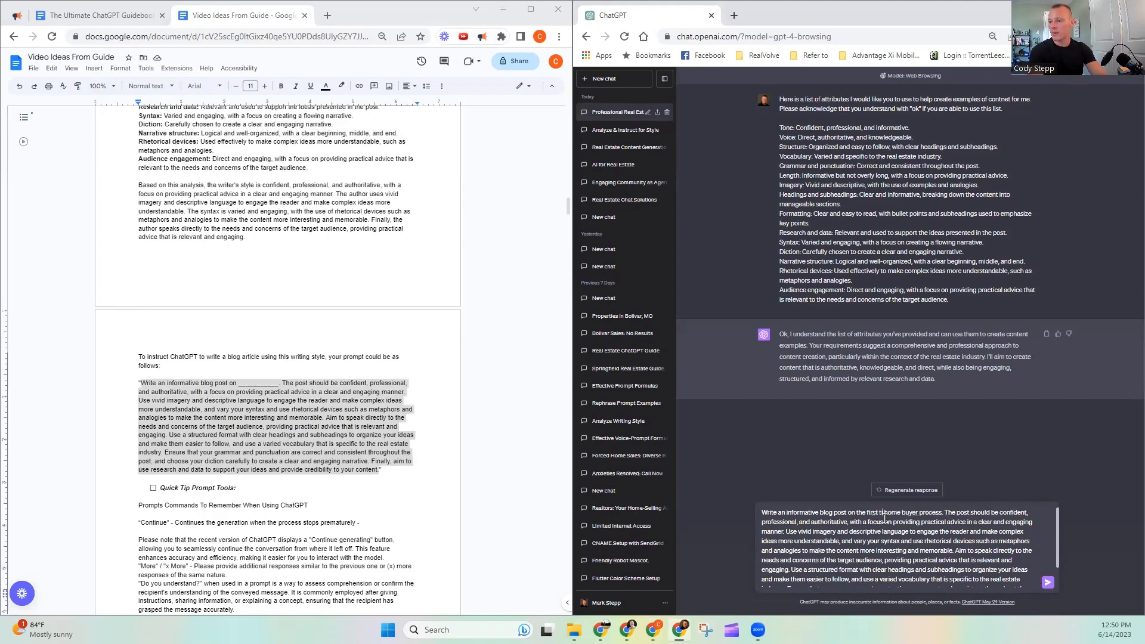
text(me)
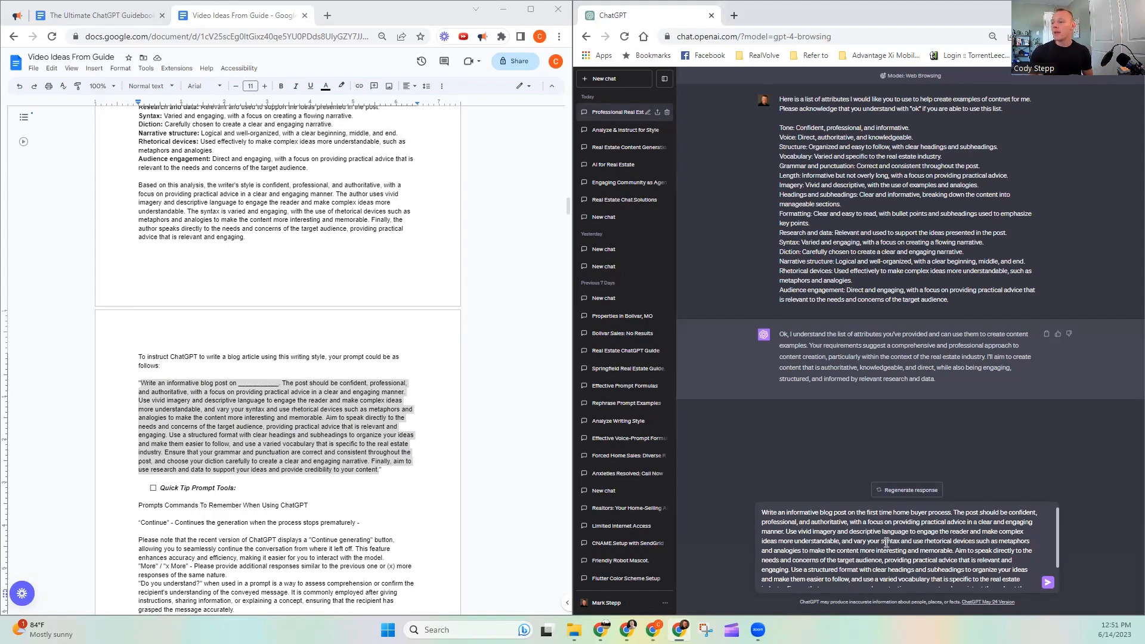
Compare the prompt's opening sentences with the Tone attribute in the guide document.
drag(953, 512, 756, 514)
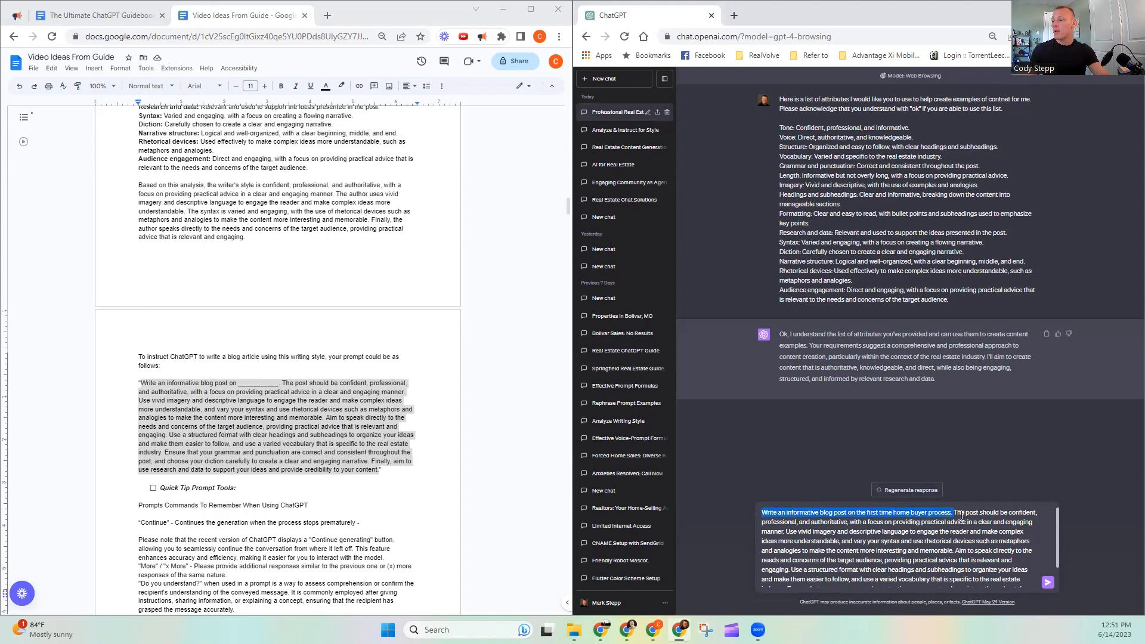
drag(953, 515, 784, 531)
scroll(161, 199, up, 4)
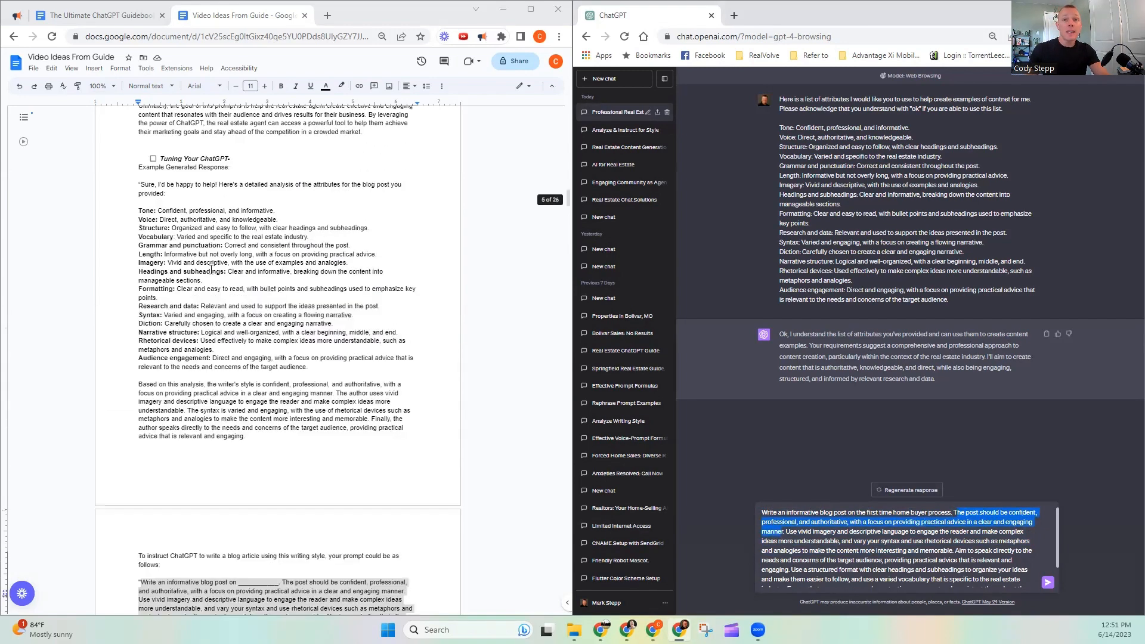
drag(159, 210, 264, 211)
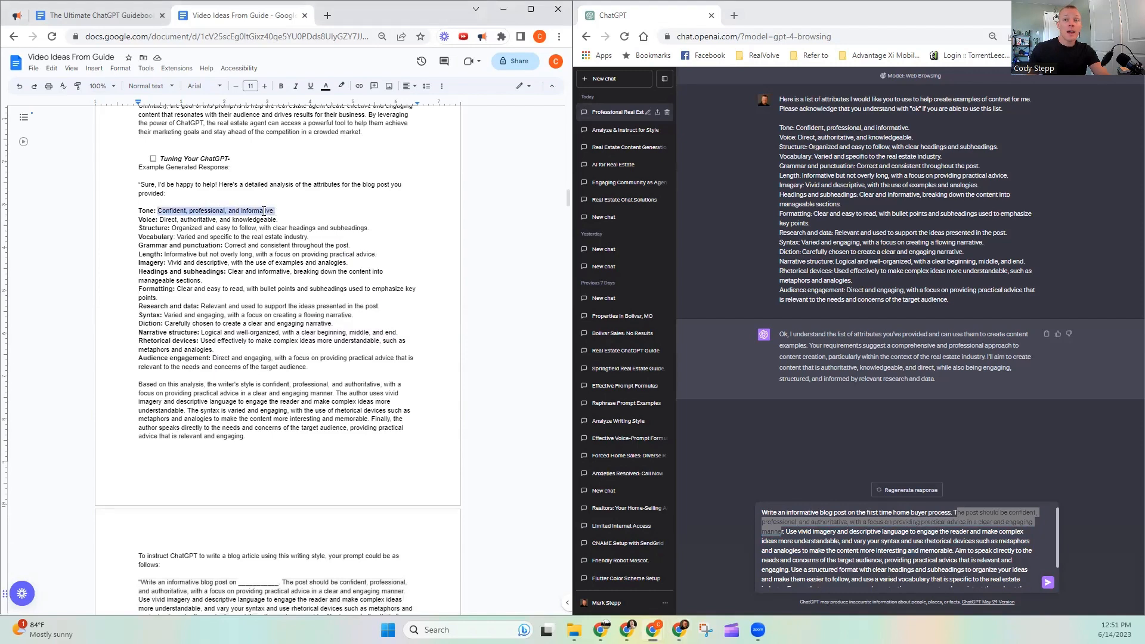
click(839, 530)
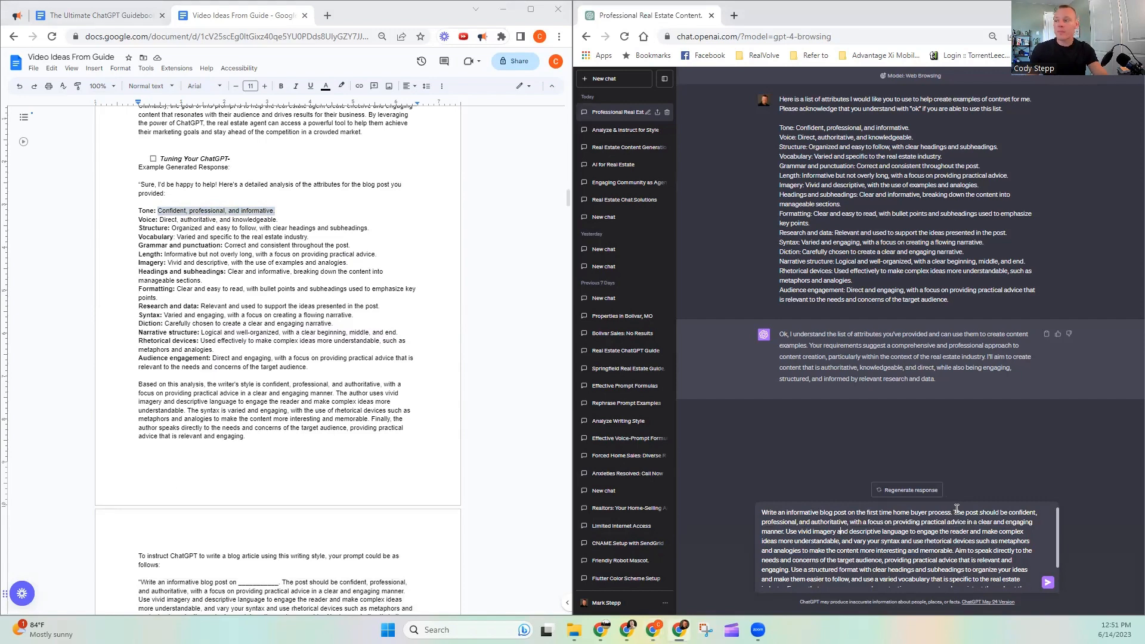
Remove the style instructions after the prompt's first sentence and paste them back in.
drag(955, 511, 1005, 595)
key(ctrl+c)
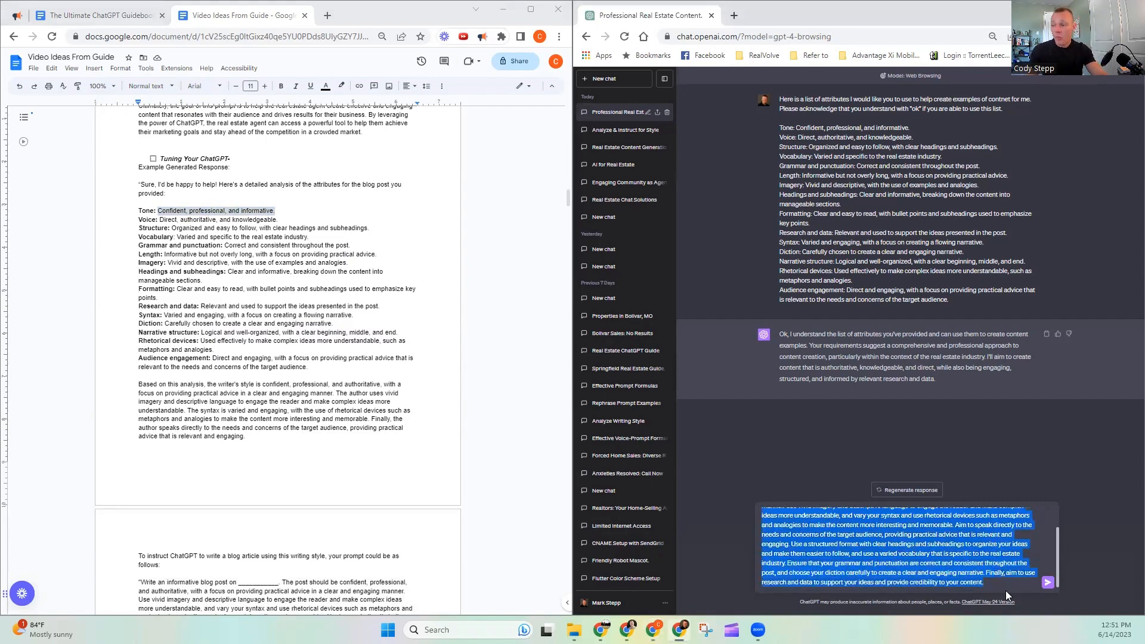
key(BackSpace)
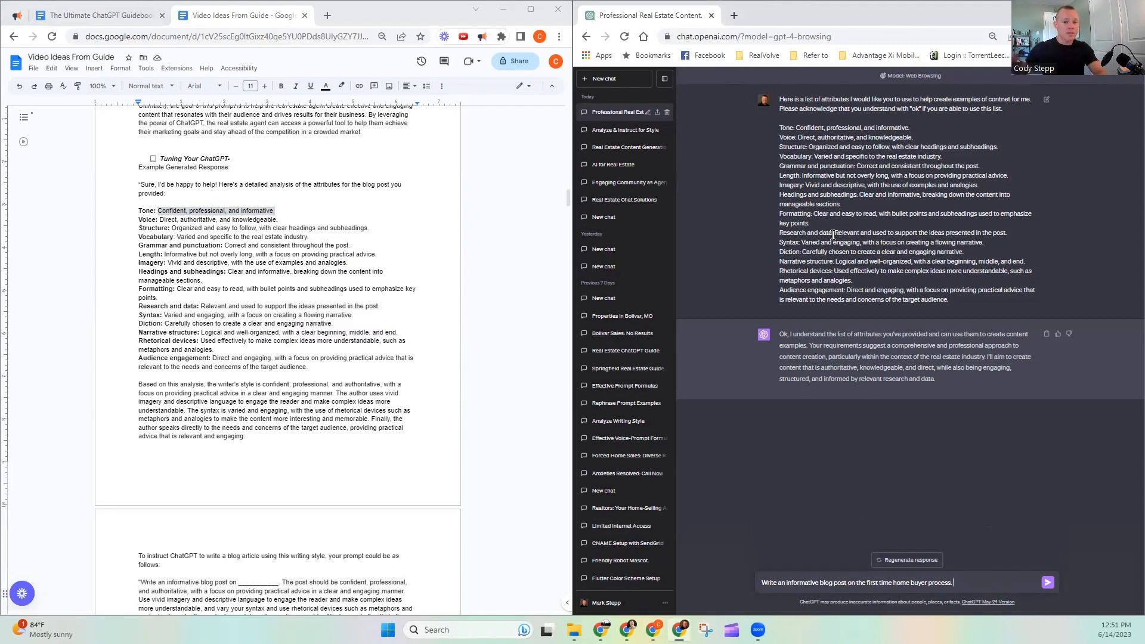
key(ctrl+v)
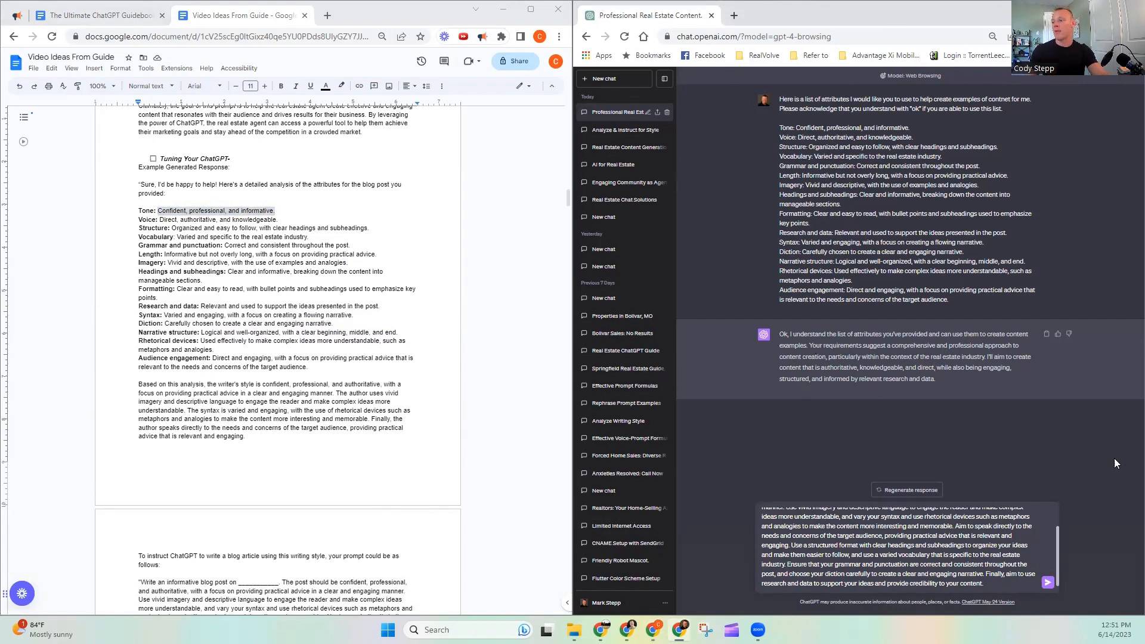
scroll(1055, 564, up, 2)
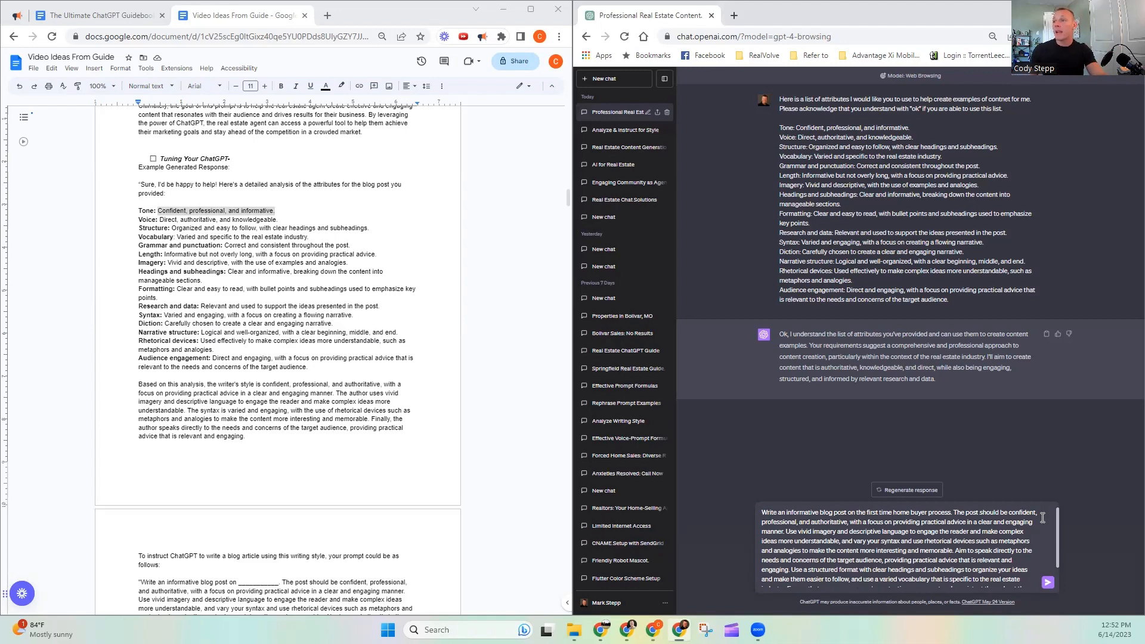
scroll(1021, 511, down, 2)
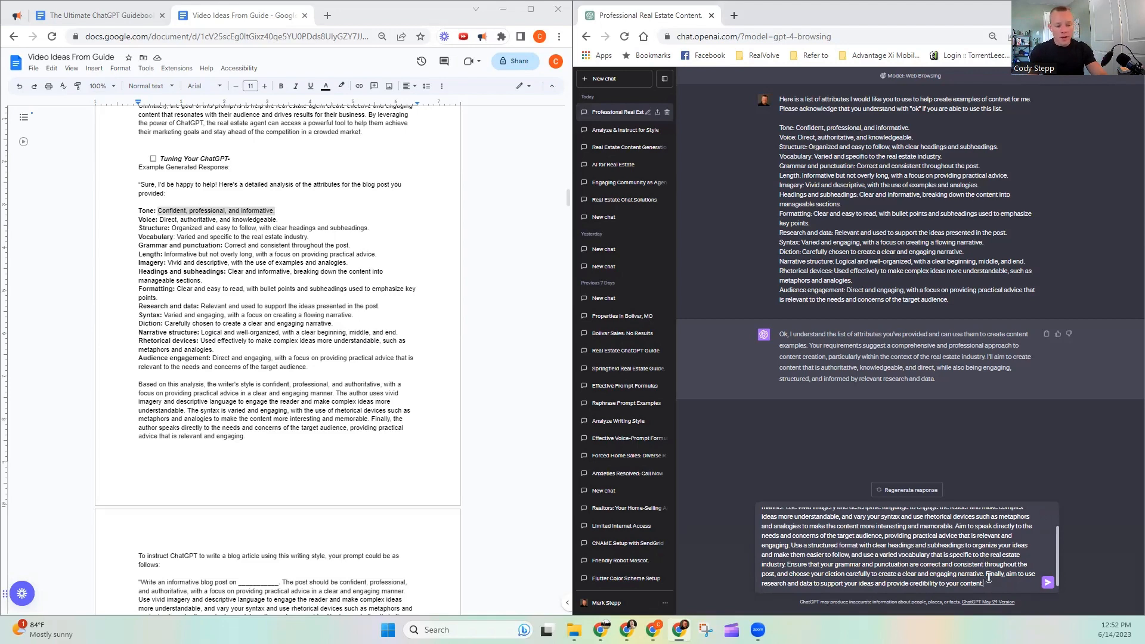
Delete everything after "Write an informative blog post on the first time home buyer process." and send the prompt.
drag(987, 574, 955, 508)
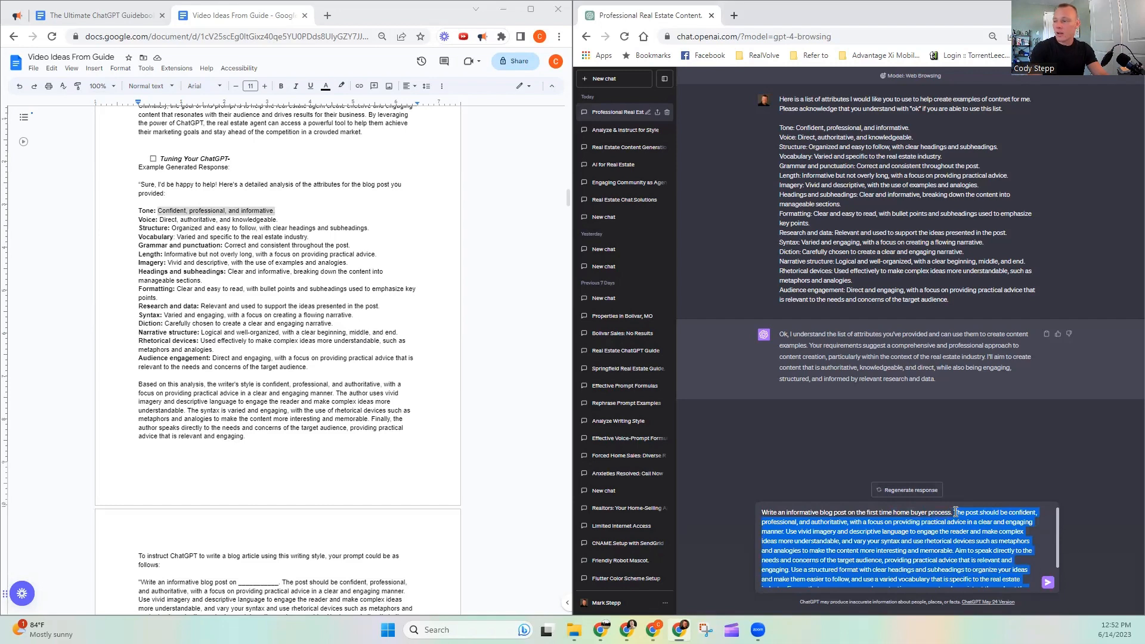
key(BackSpace)
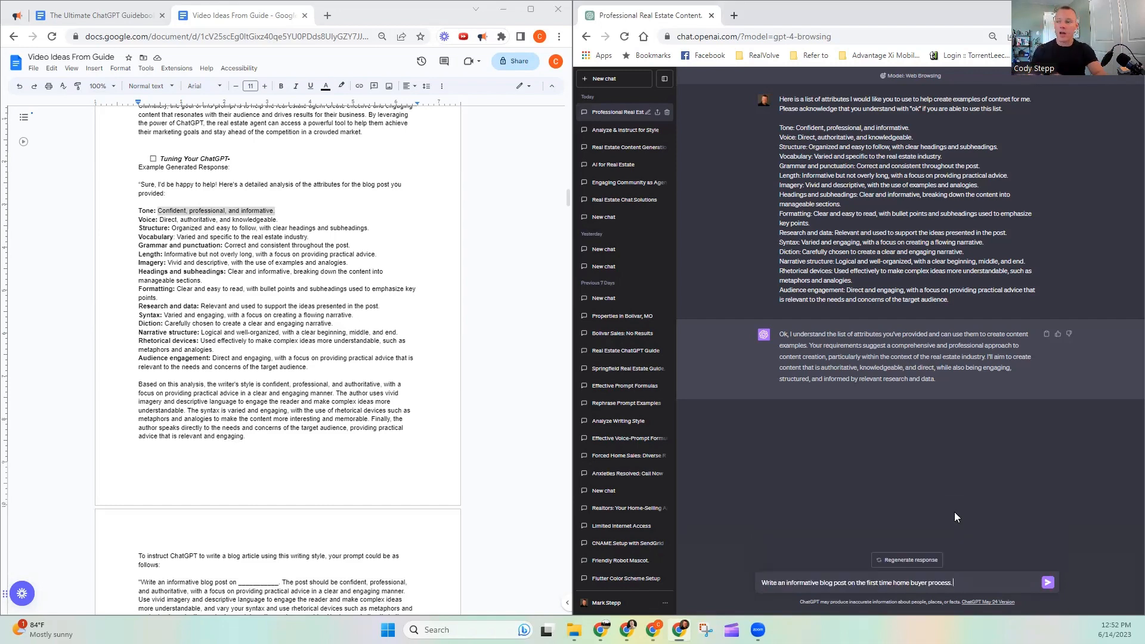
key(Return)
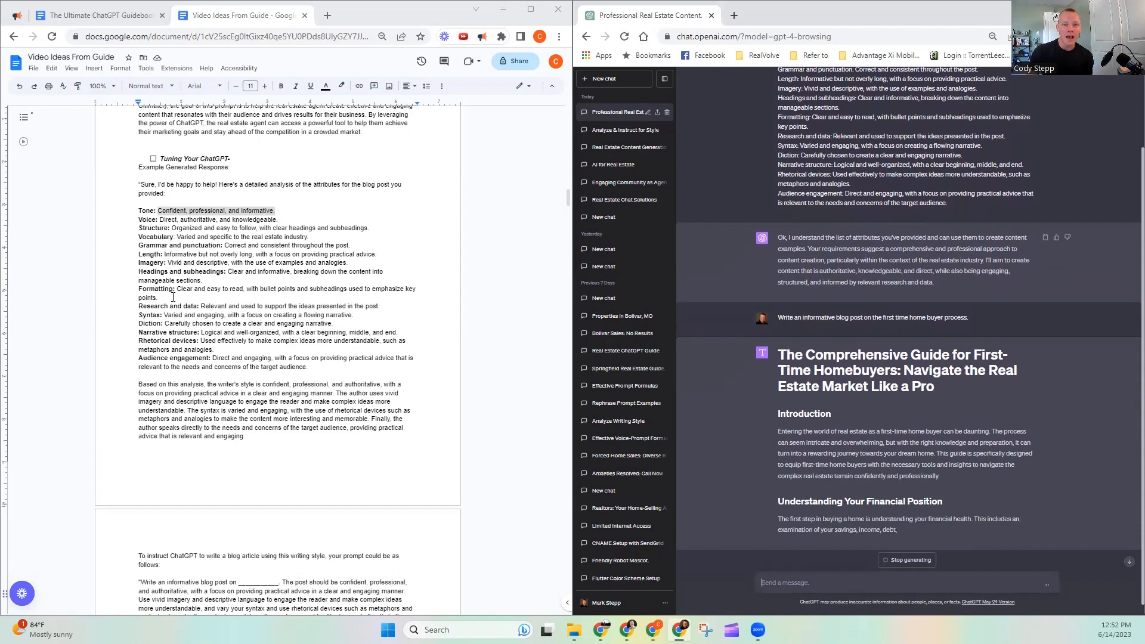
Review the generated blog post from introduction to conclusion against the Formatting attribute and prompt template in the guide.
drag(176, 290, 245, 290)
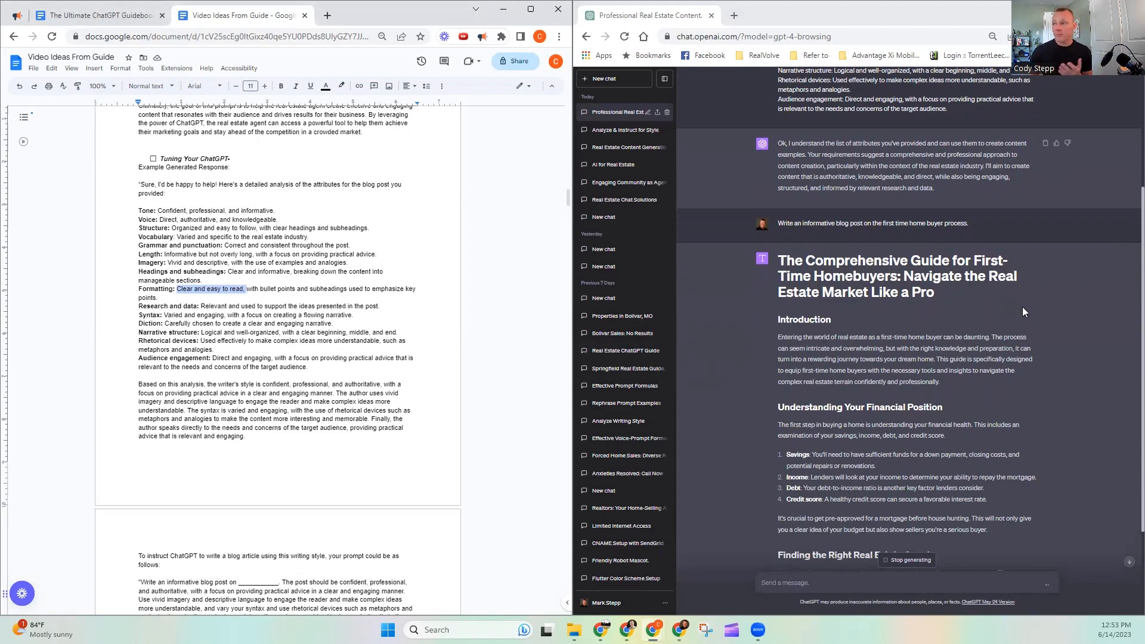
scroll(932, 308, down, 3)
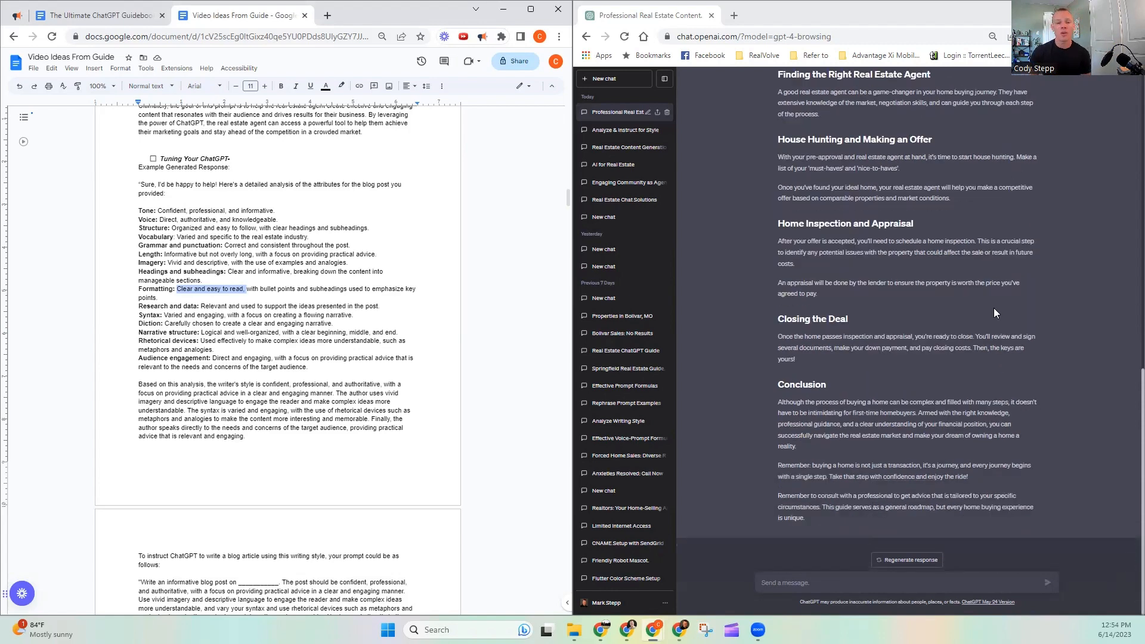
scroll(994, 308, up, 5)
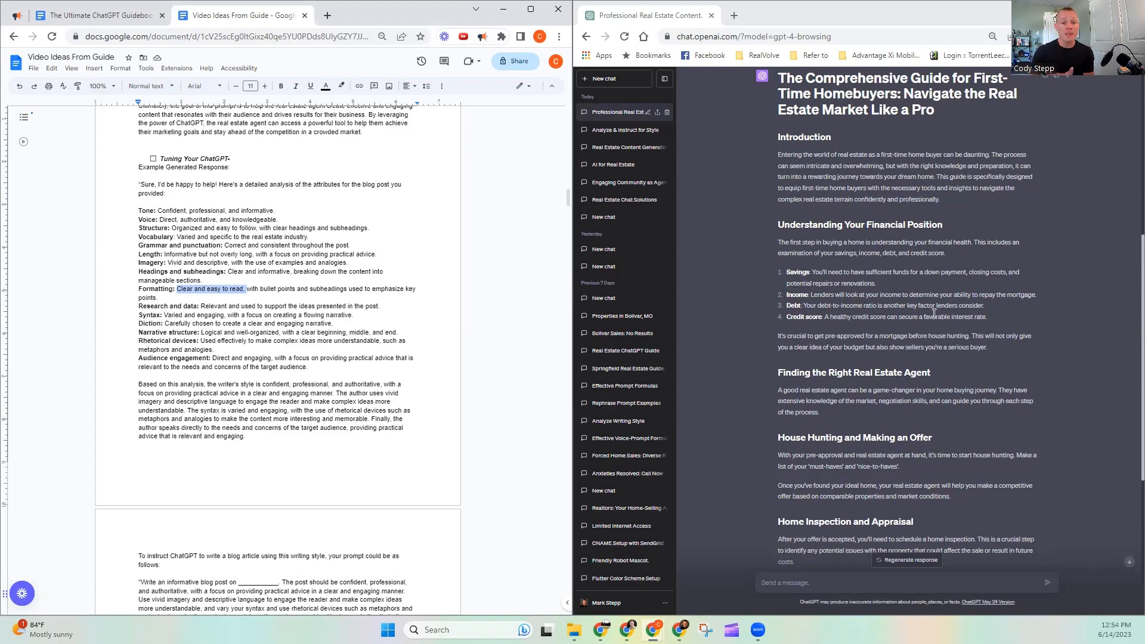
scroll(897, 301, down, 5)
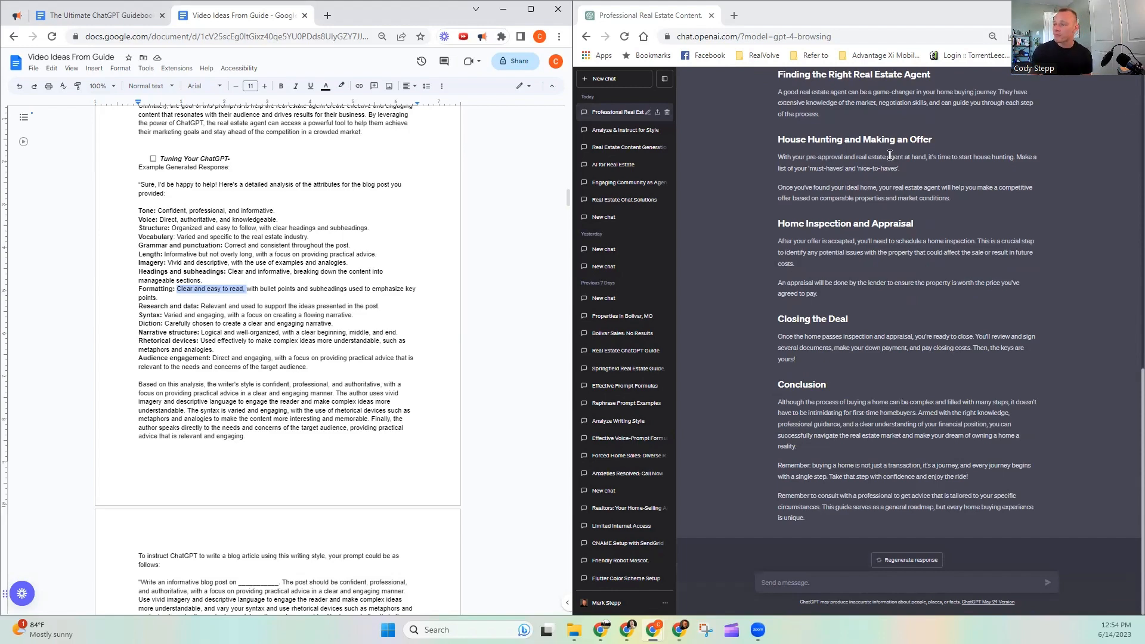
scroll(1014, 339, up, 5)
scroll(1015, 339, up, 3)
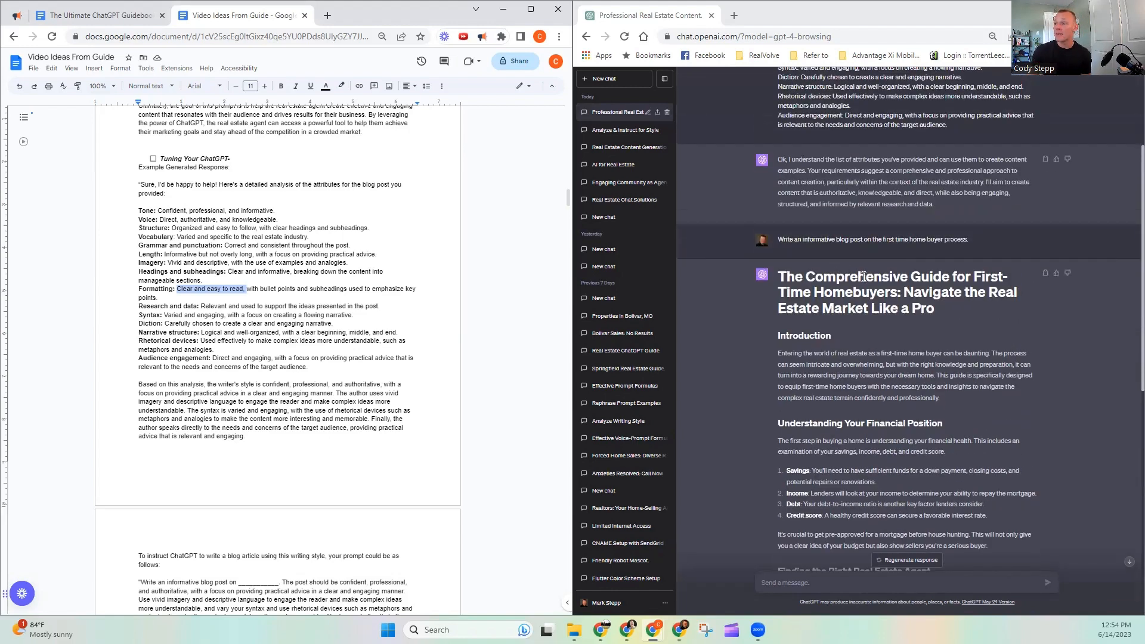
scroll(934, 280, down, 1)
scroll(934, 280, down, 2)
scroll(847, 215, up, 2)
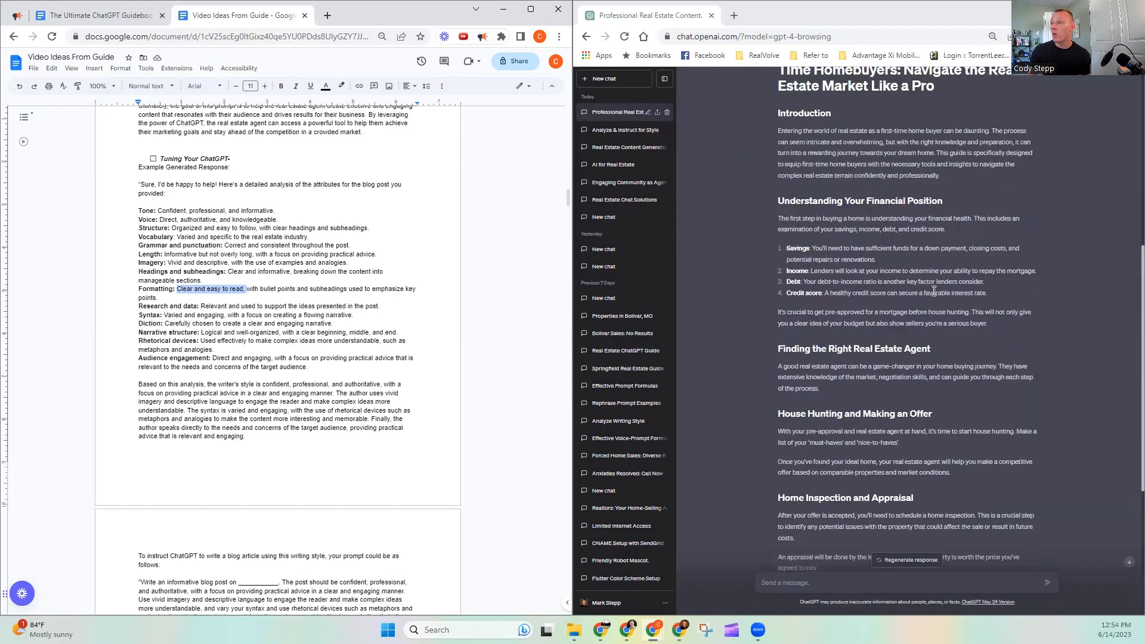
drag(783, 170, 851, 523)
scroll(971, 381, down, 3)
click(852, 523)
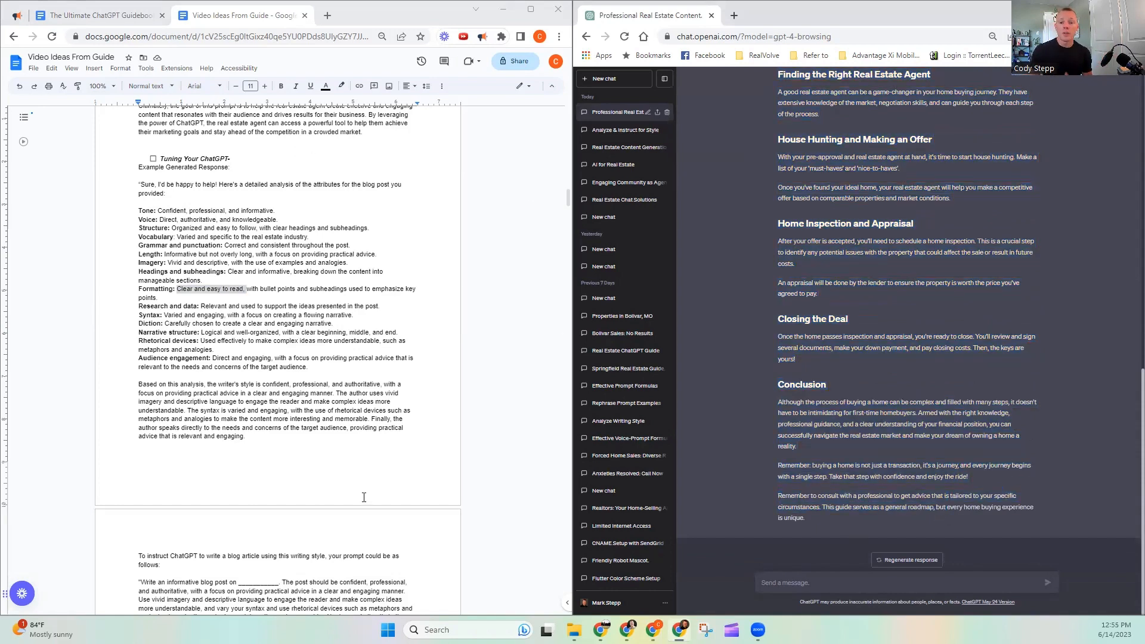
scroll(361, 467, down, 3)
scroll(365, 467, up, 2)
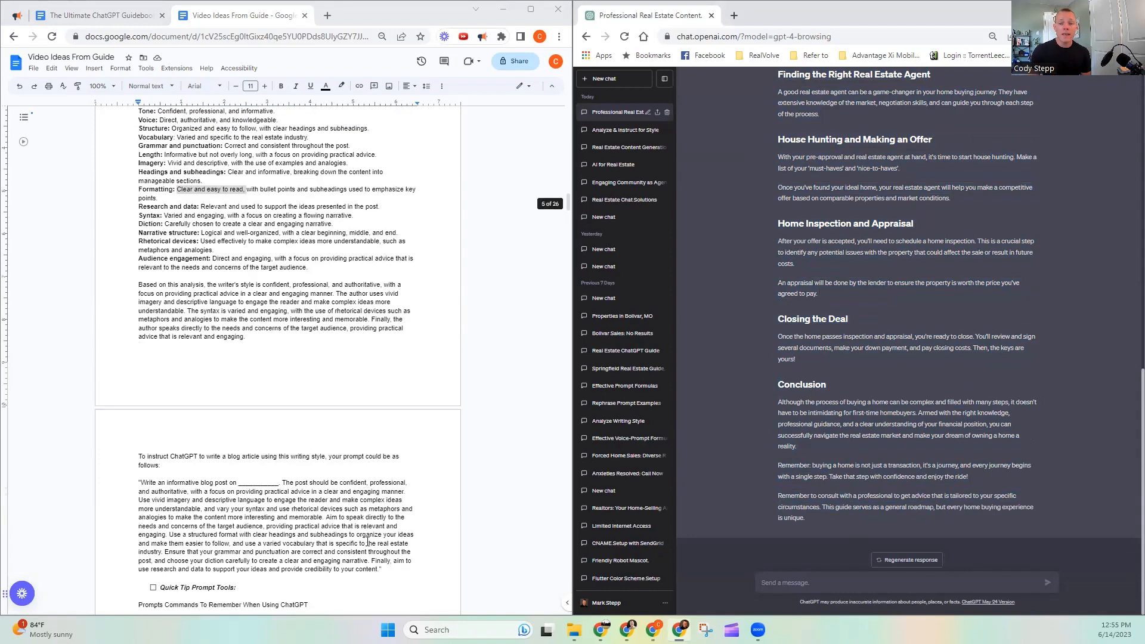